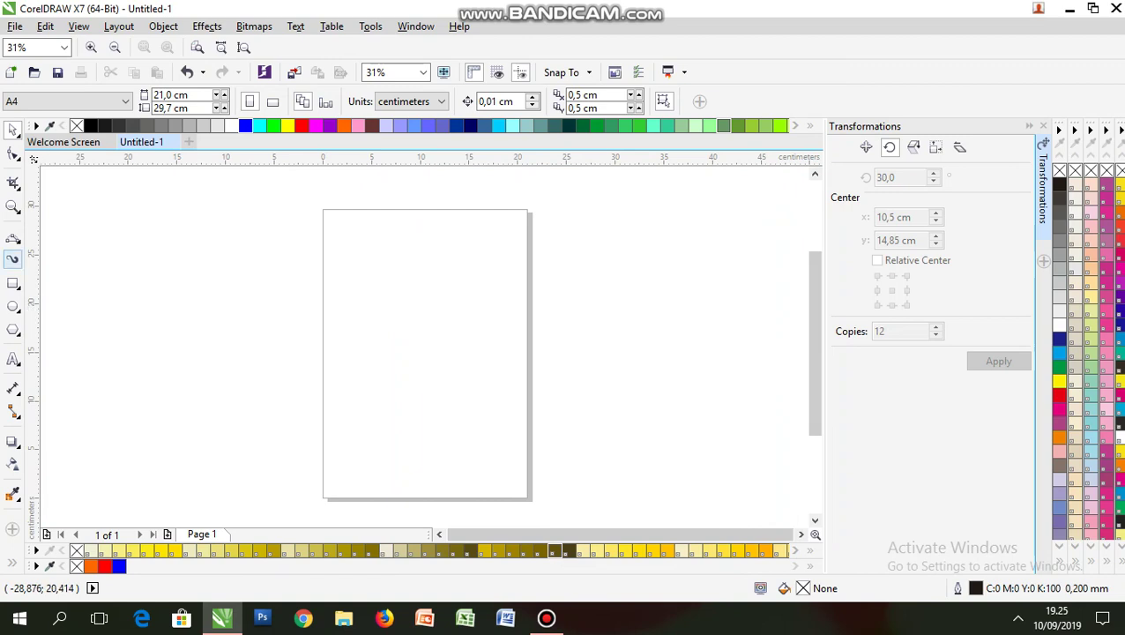
# Draw a closed petal about 3.6 by 7.6 cm near the page's upper-left corner from two opposing 3-point curves.
pyautogui.click(14, 238)
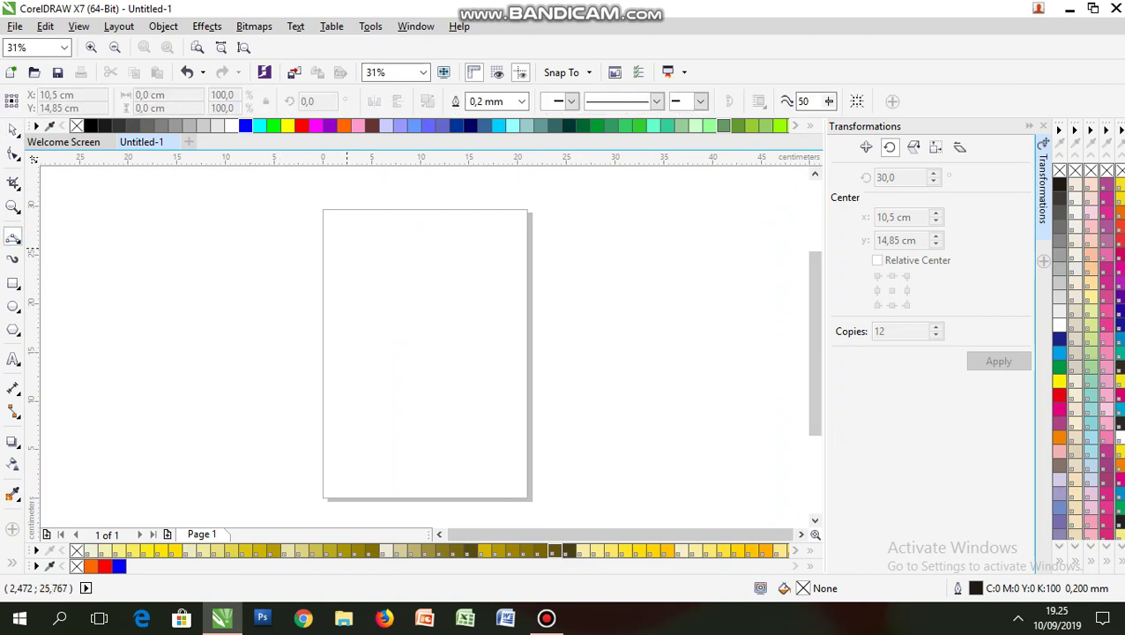
pyautogui.moveTo(347, 250); pyautogui.dragTo(354, 321)
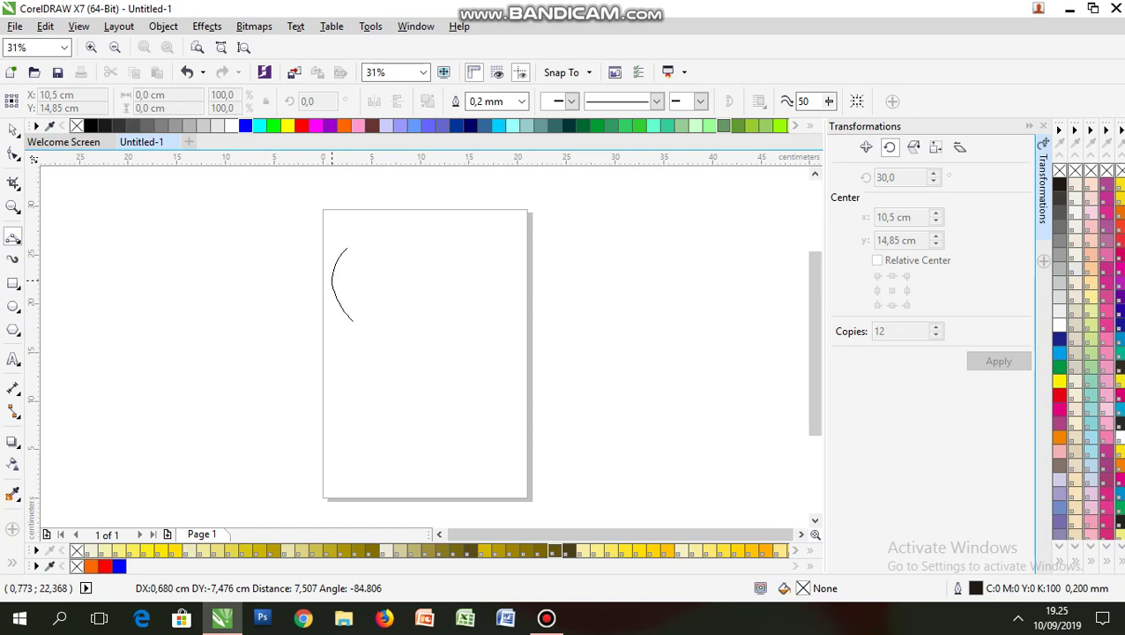
pyautogui.click(333, 286)
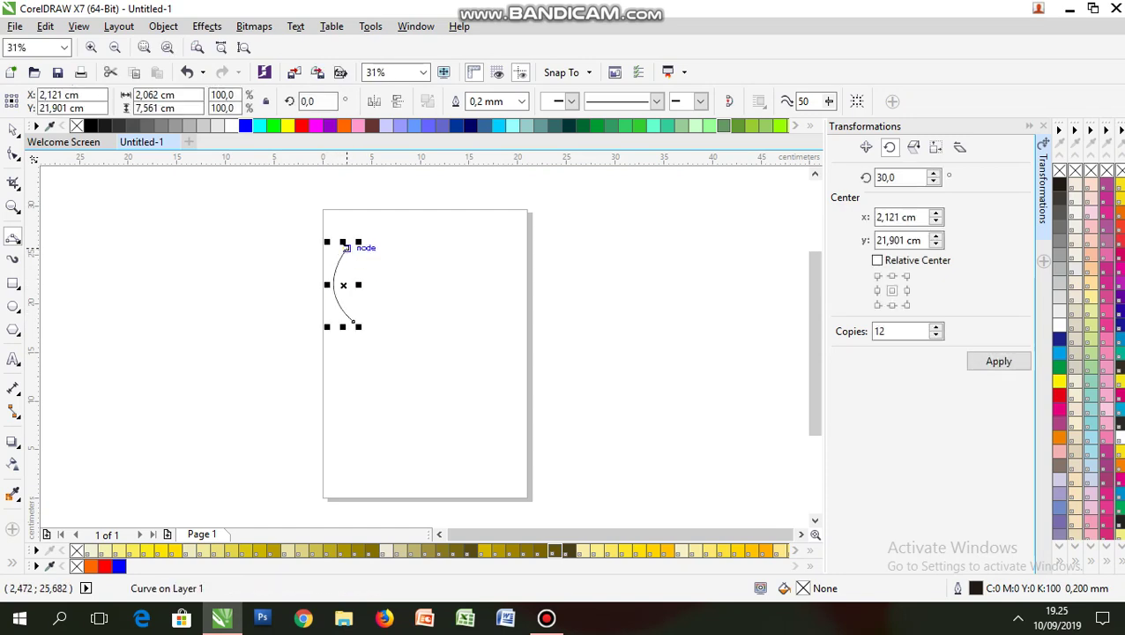
pyautogui.moveTo(346, 249); pyautogui.dragTo(354, 321)
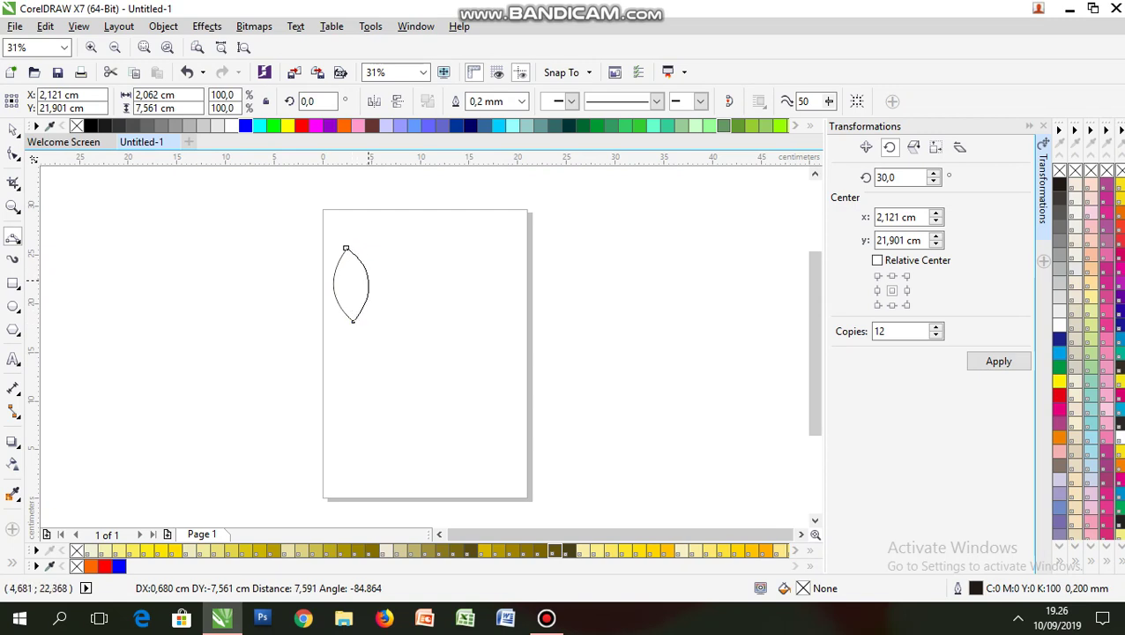
pyautogui.click(368, 284)
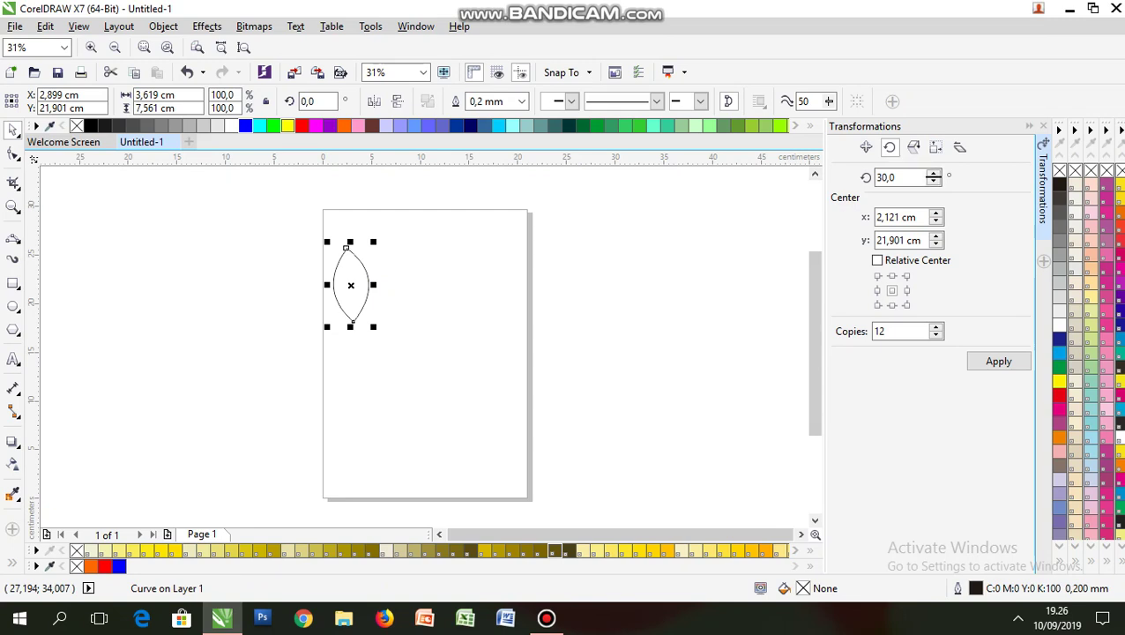
# Set the petal's rotation angle to 30 degrees, closing and reopening the Rotate transformation settings.
pyautogui.click(898, 177)
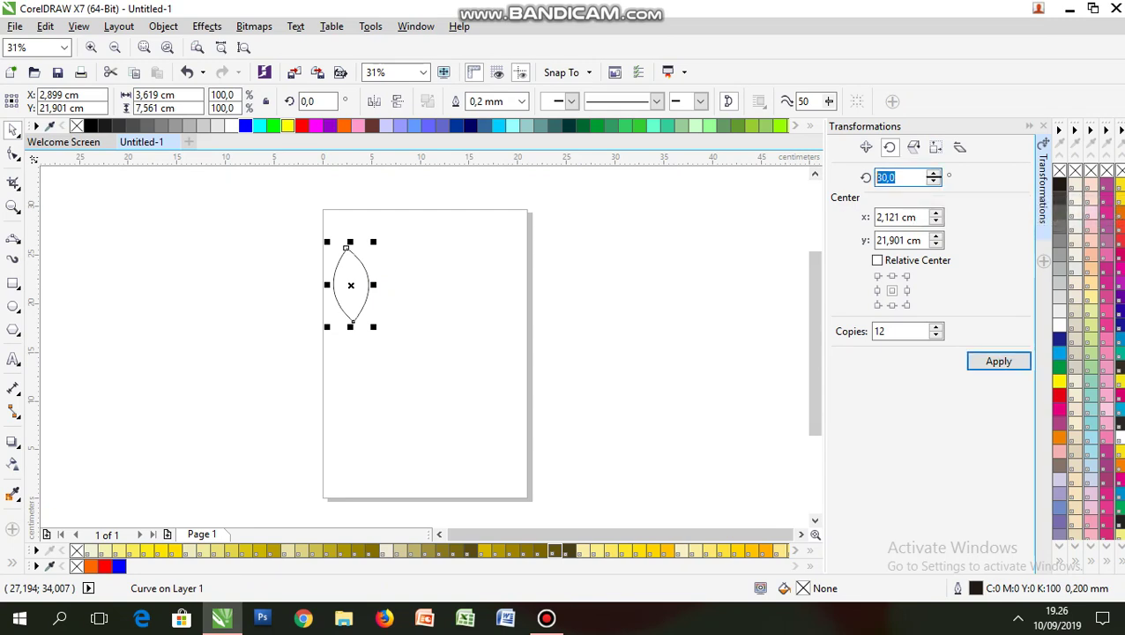
pyautogui.write('30')
pyautogui.click(1043, 127)
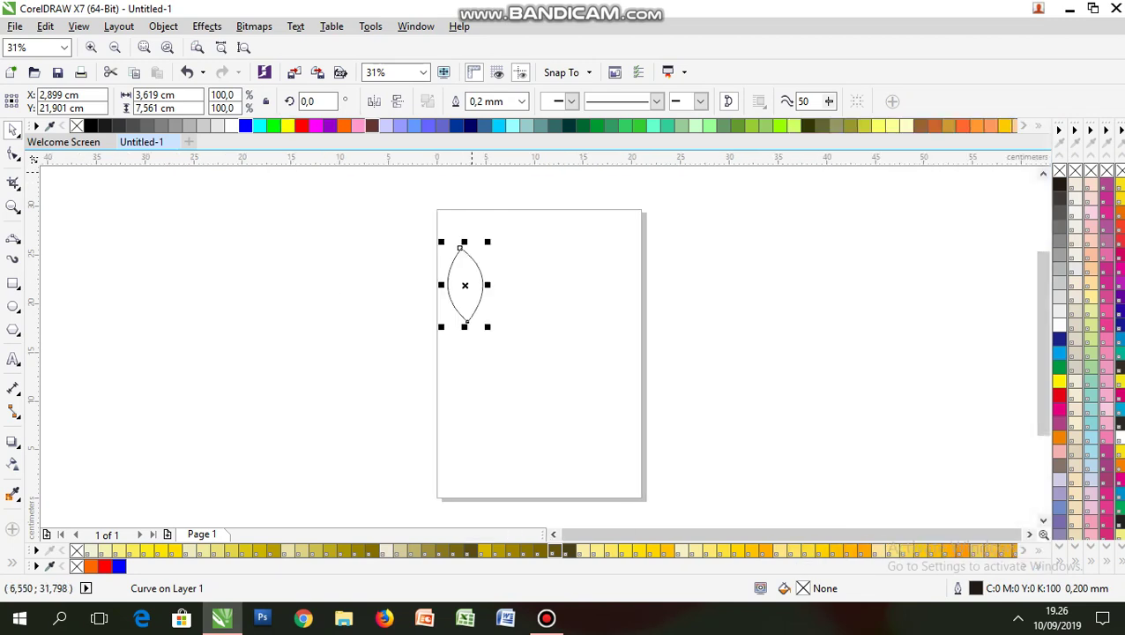
pyautogui.click(163, 27)
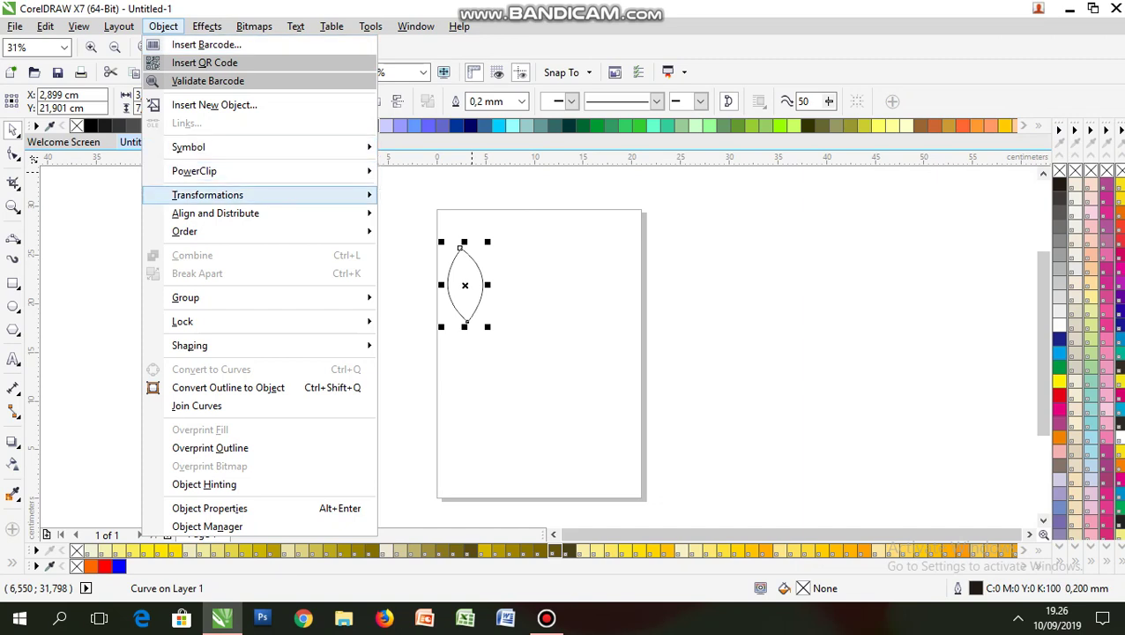
pyautogui.moveTo(207, 195)
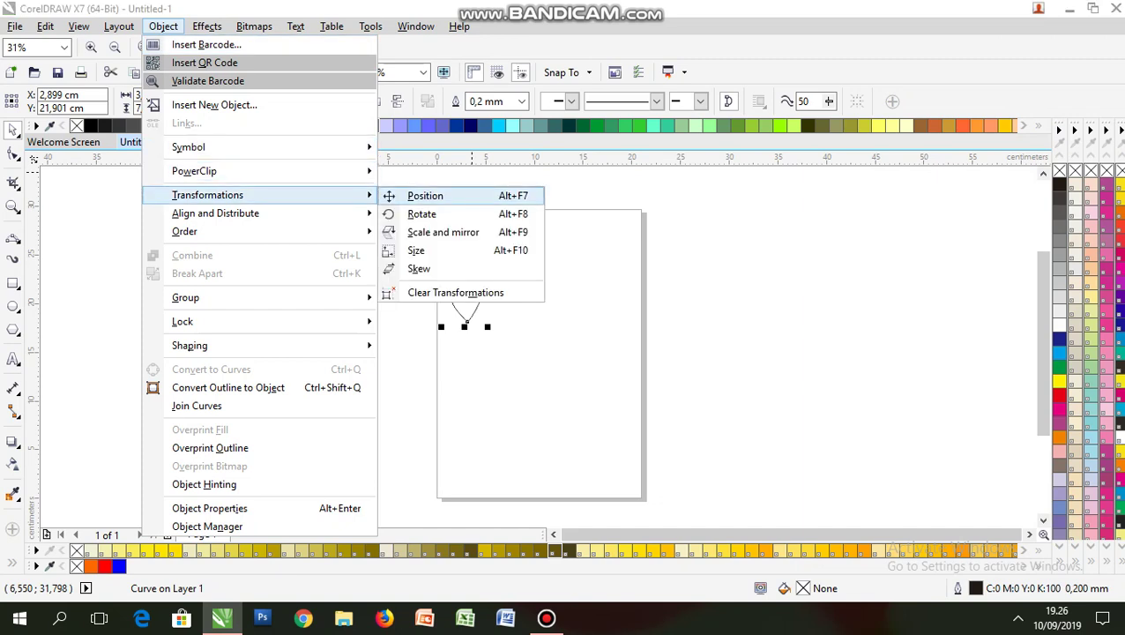
pyautogui.click(422, 214)
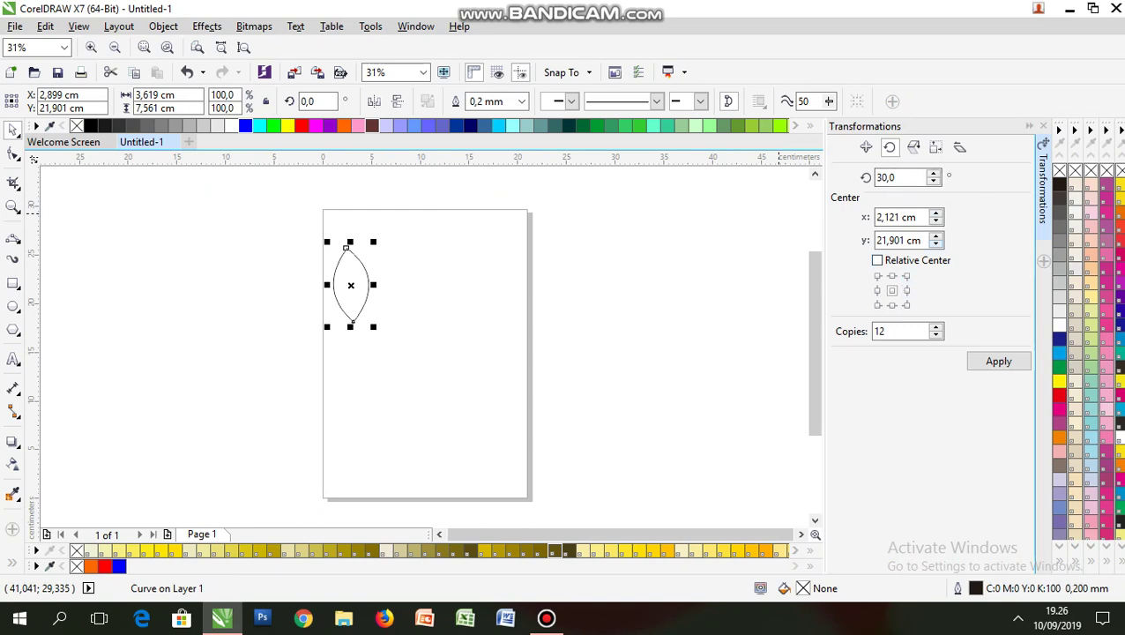
# Try rotating 12 copies of the petal by 30 degrees about its middle-right point, and undo the rotation.
pyautogui.click(906, 290)
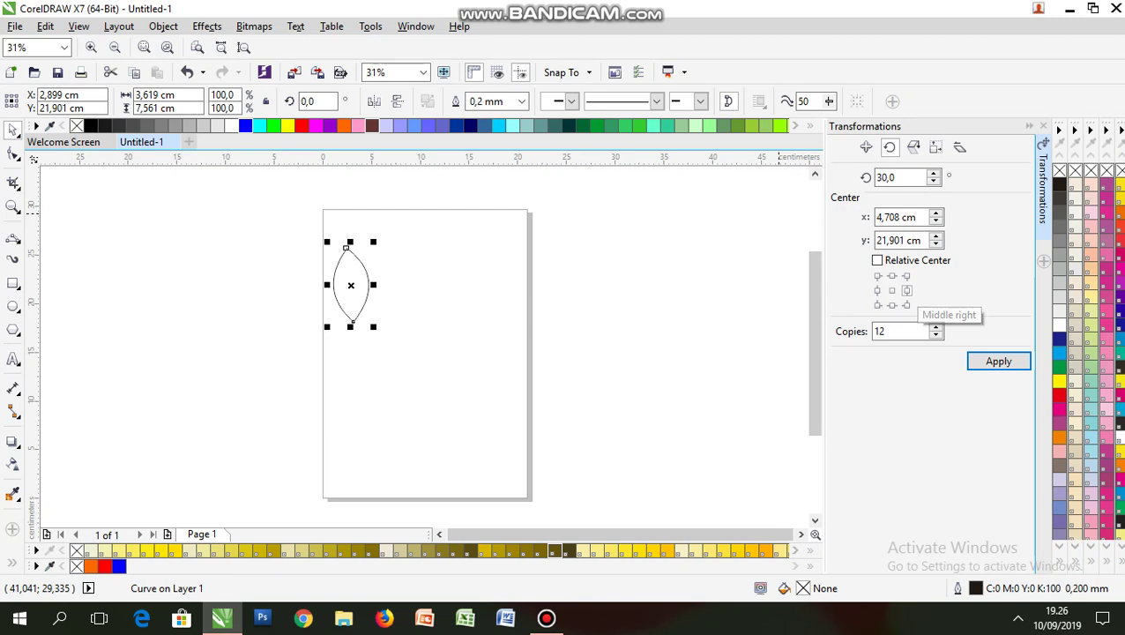
pyautogui.doubleClick(933, 331)
pyautogui.press('BackSpace')
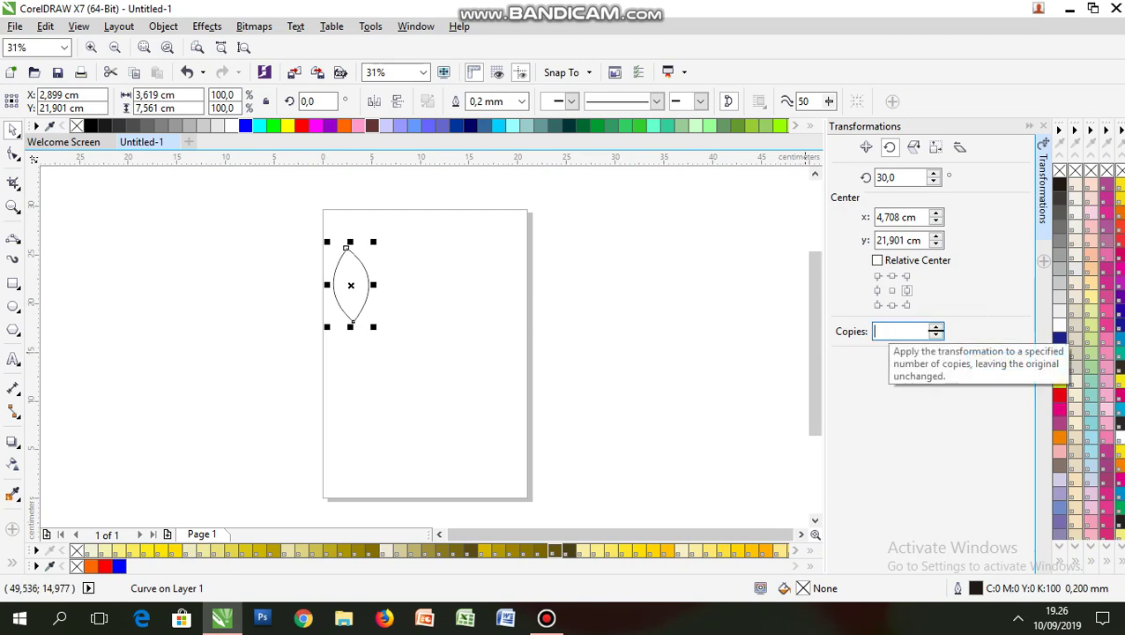
pyautogui.write('12')
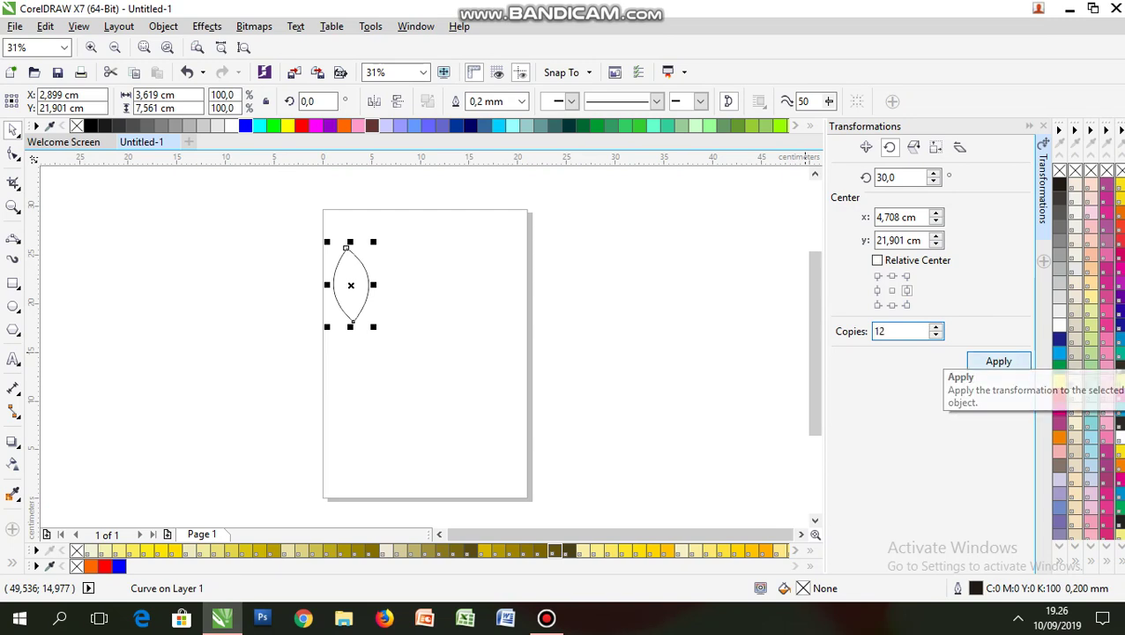
pyautogui.click(999, 362)
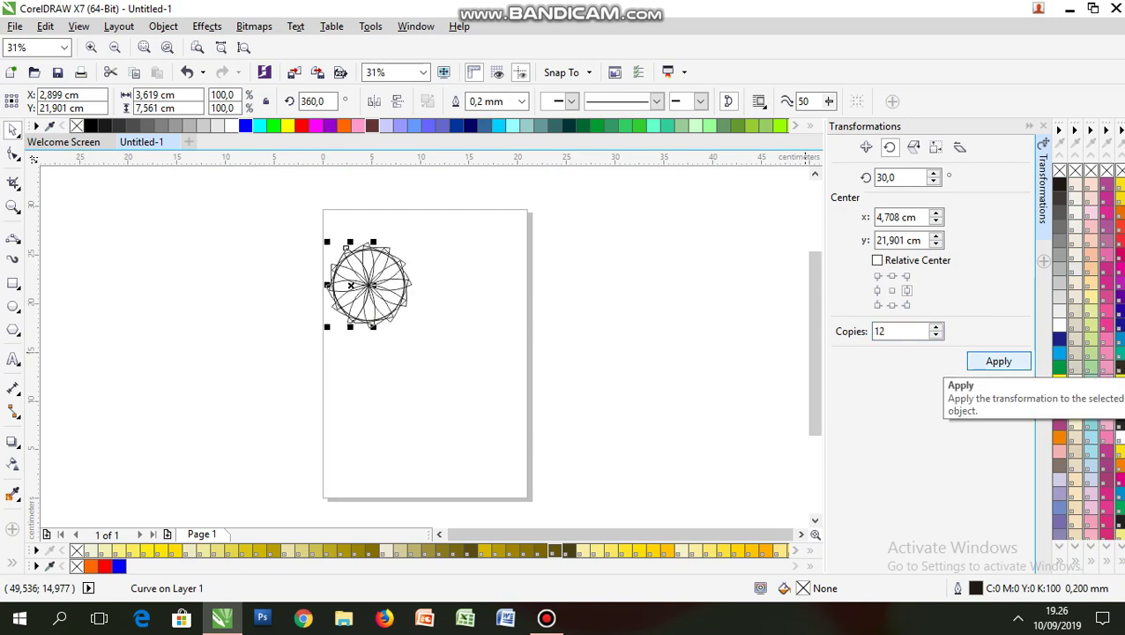
pyautogui.hotkey('ctrl', 'z')
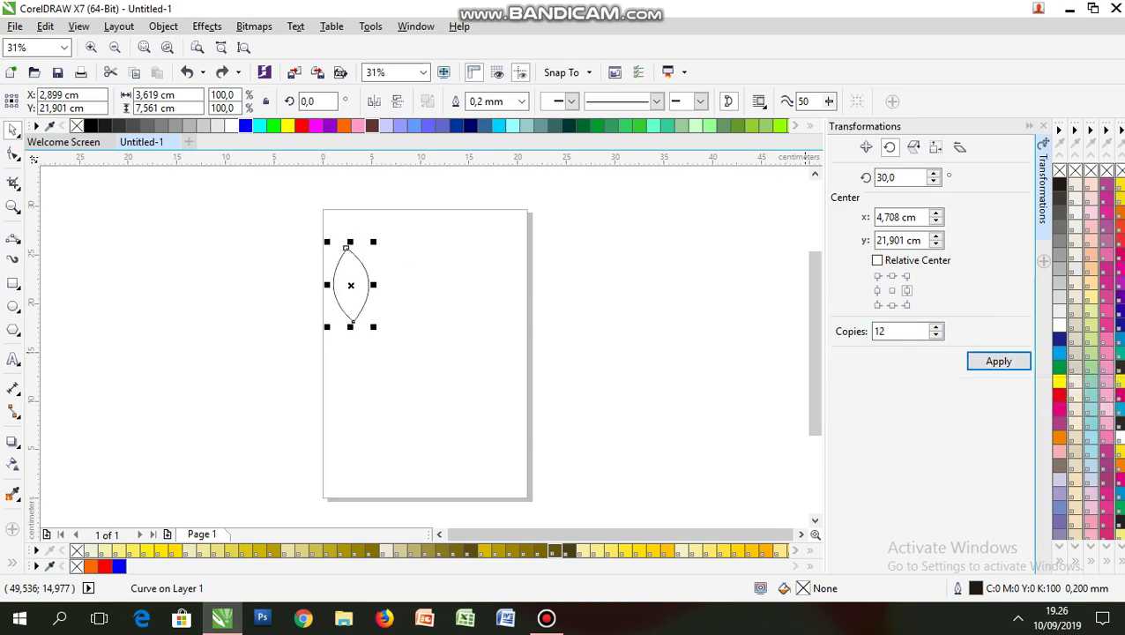
# Create 12 copies of the petal rotated by 30 degrees about its upper-right point, and group all the petals.
pyautogui.click(907, 276)
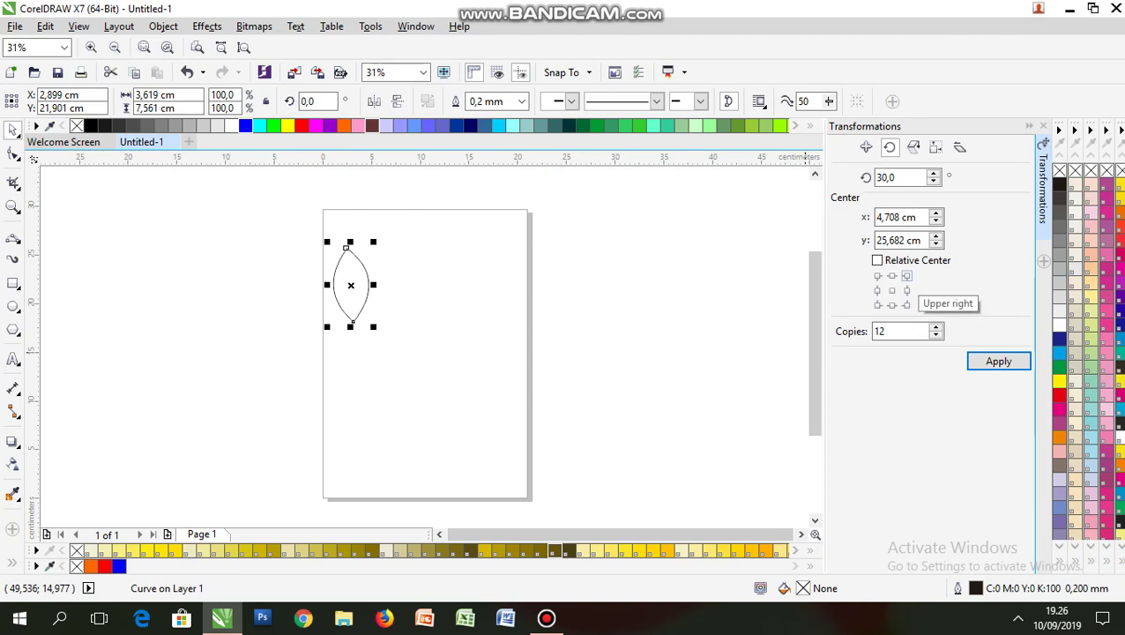
pyautogui.click(999, 361)
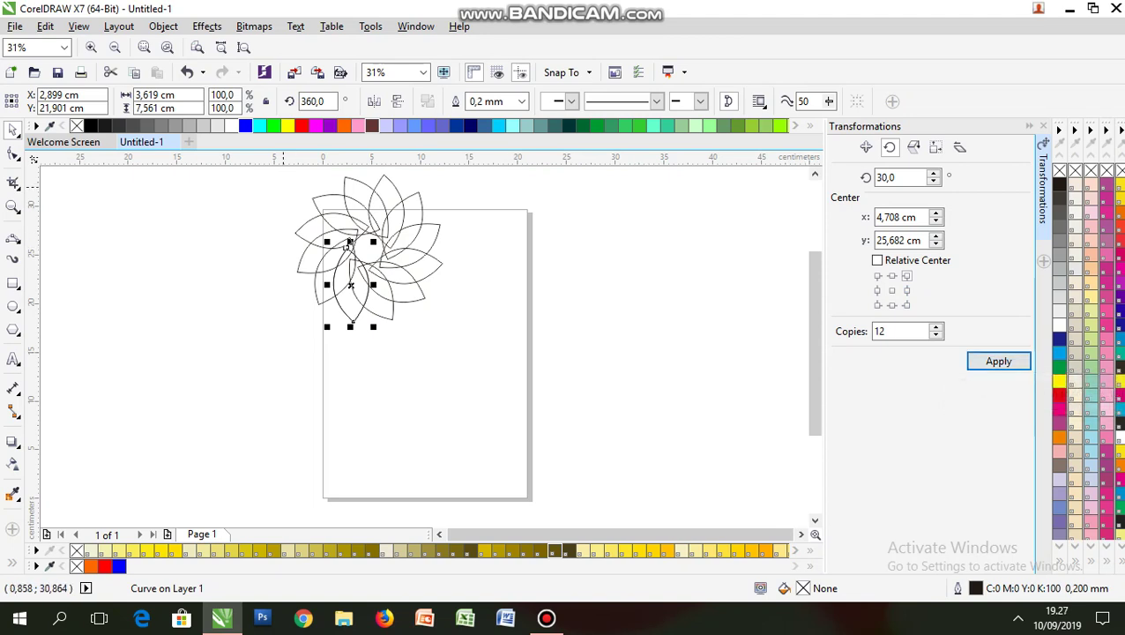
pyautogui.moveTo(238, 168); pyautogui.dragTo(497, 342)
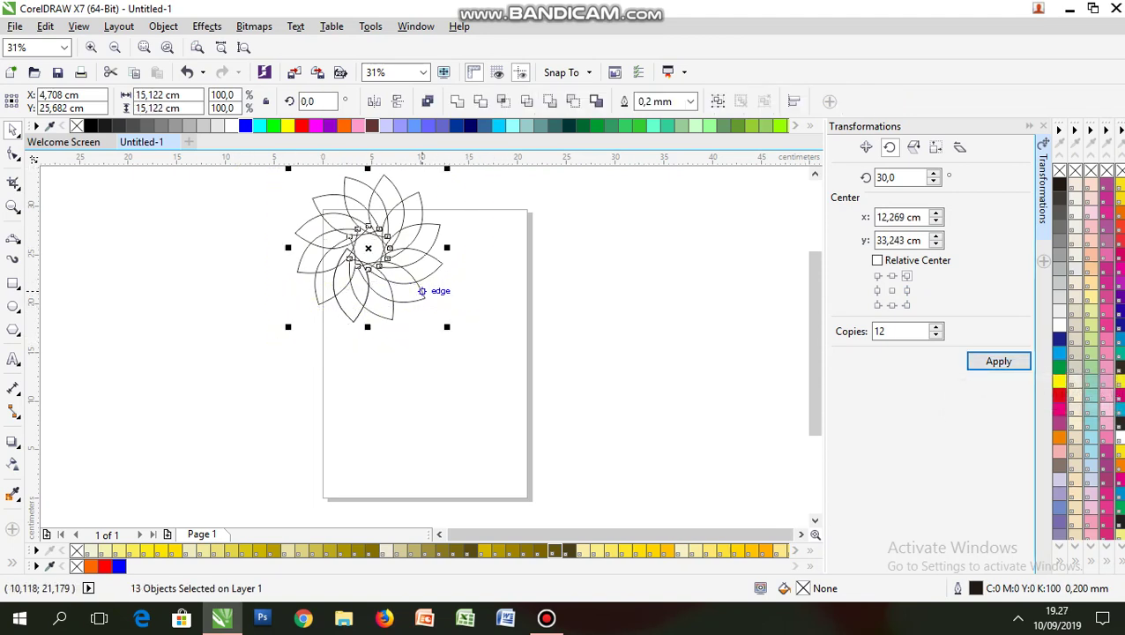
pyautogui.rightClick(418, 288)
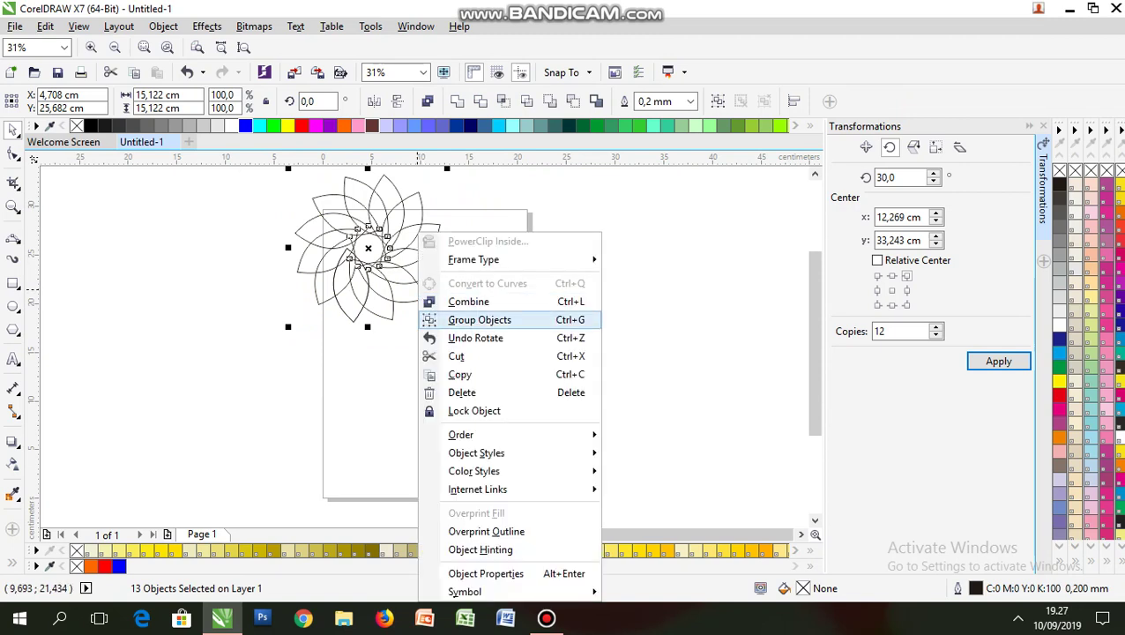
pyautogui.click(458, 319)
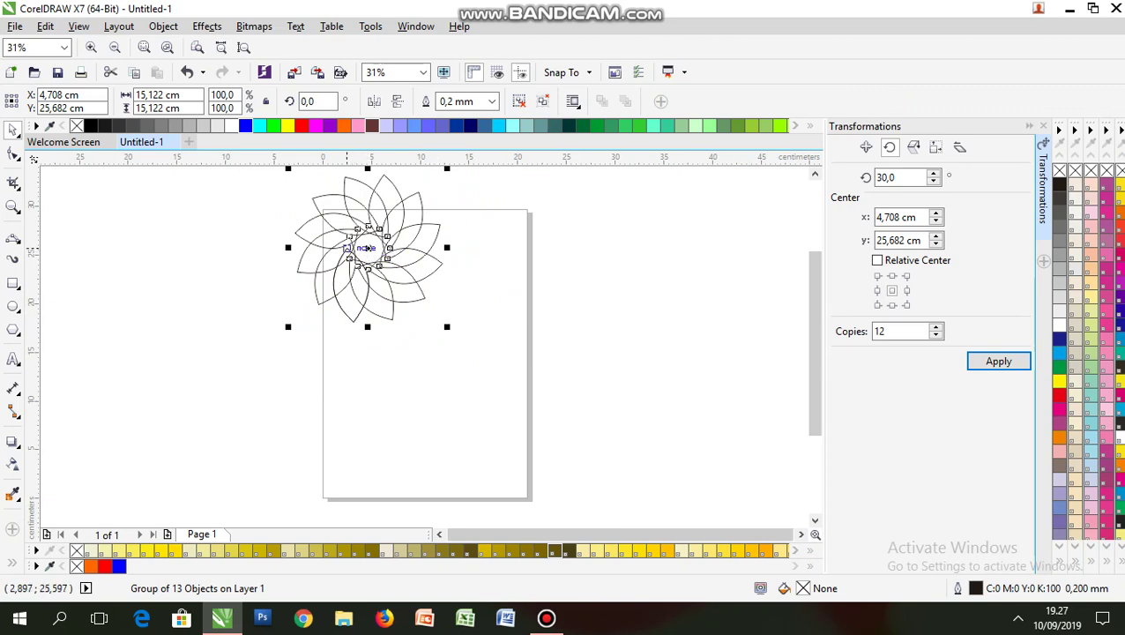
# Move the flower group onto the page to about X 8.7 cm, Y 22.6 cm, and fill it with magenta #FF00FF.
pyautogui.moveTo(350, 247); pyautogui.dragTo(380, 276)
pyautogui.click(304, 300)
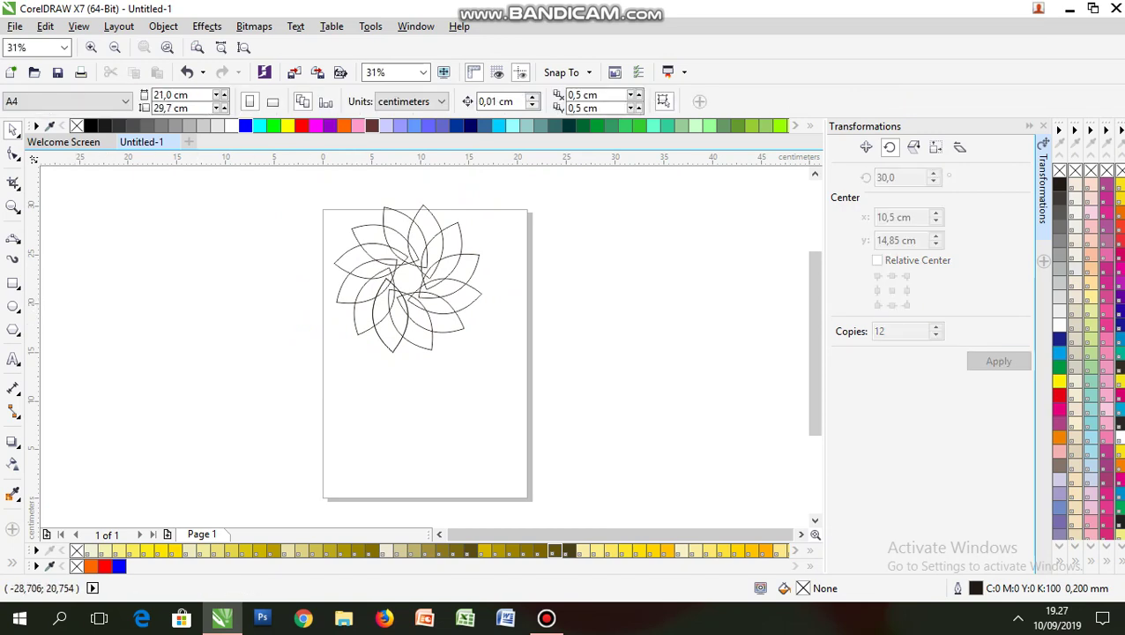
pyautogui.click(371, 292)
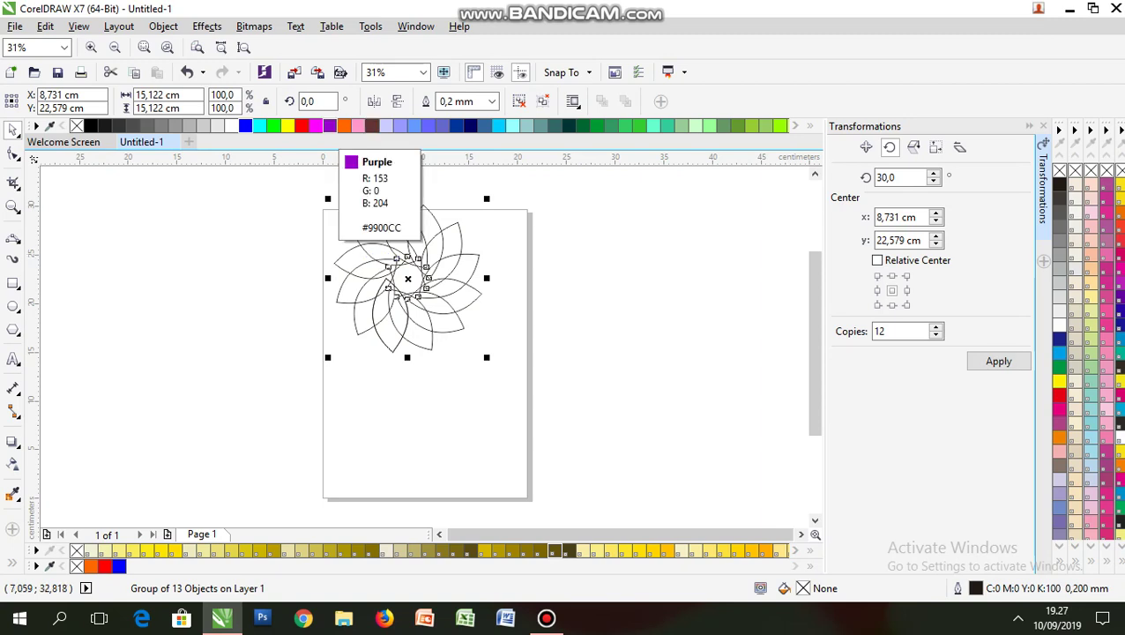
pyautogui.click(316, 126)
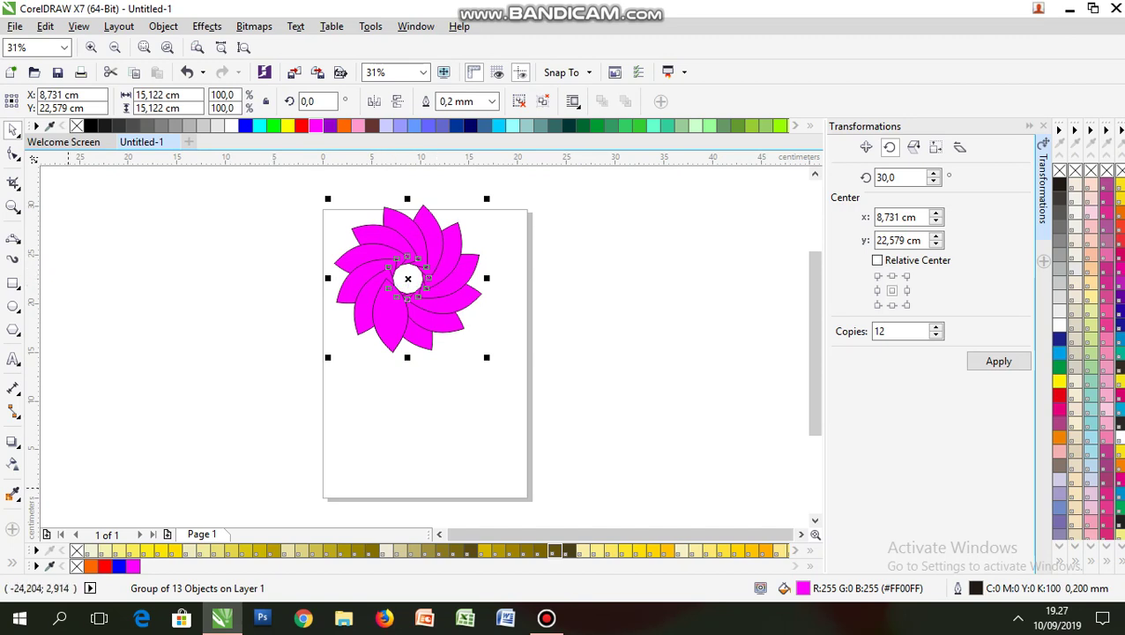
# Apply a linear gradient fill starting in magenta across the flower, stretching it from the left petals to the right petals.
pyautogui.click(13, 563)
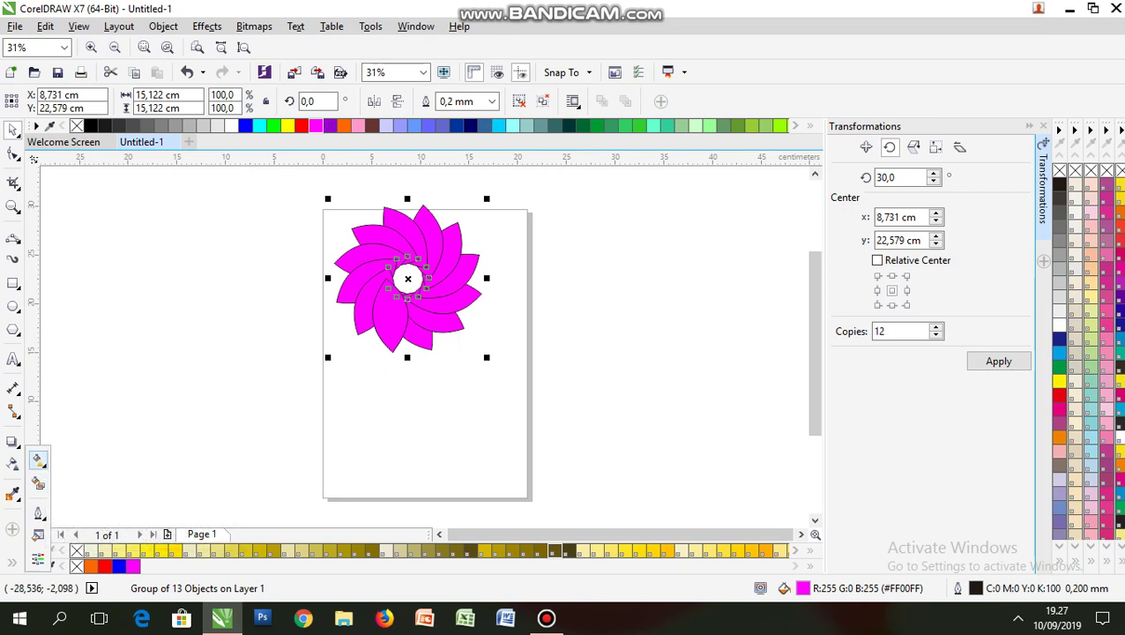
pyautogui.click(38, 461)
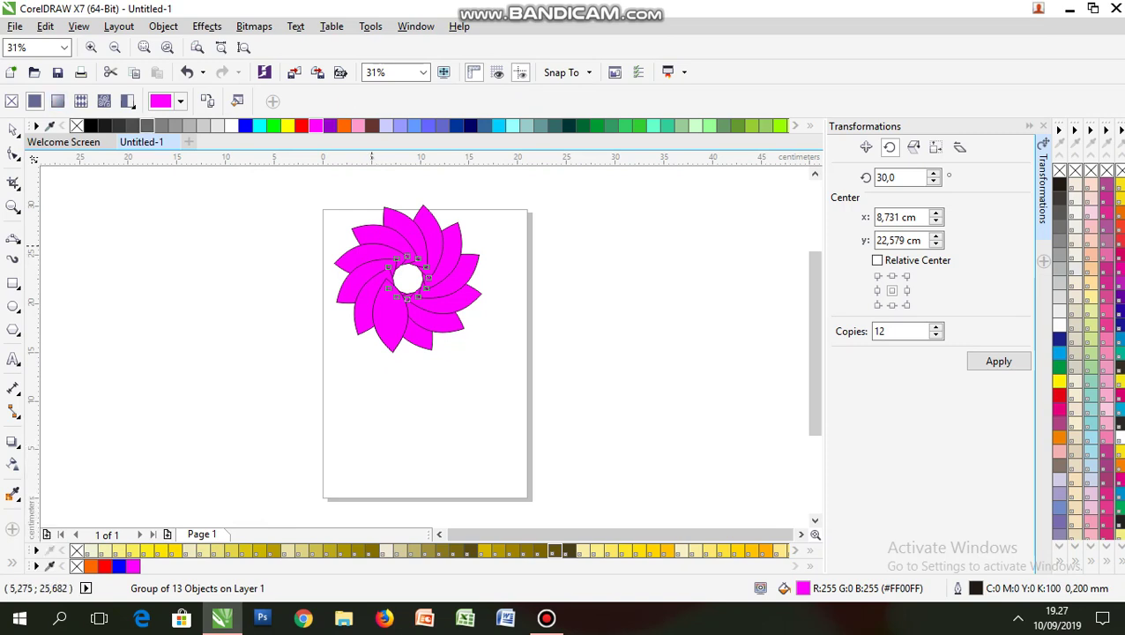
pyautogui.moveTo(369, 235); pyautogui.dragTo(440, 255)
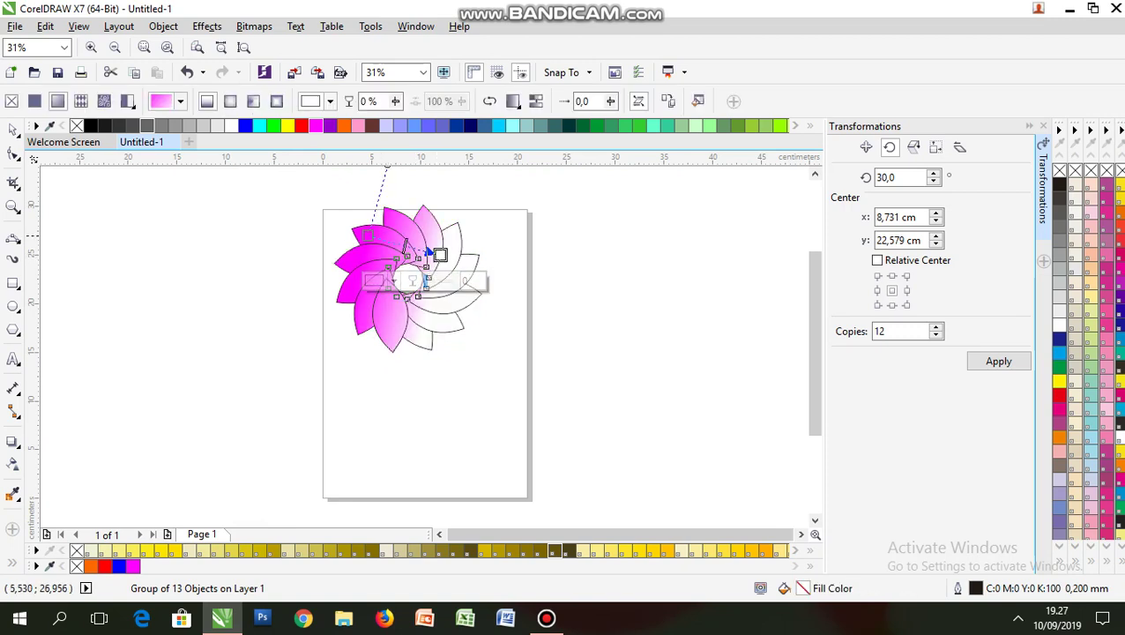
pyautogui.moveTo(367, 234); pyautogui.dragTo(356, 267)
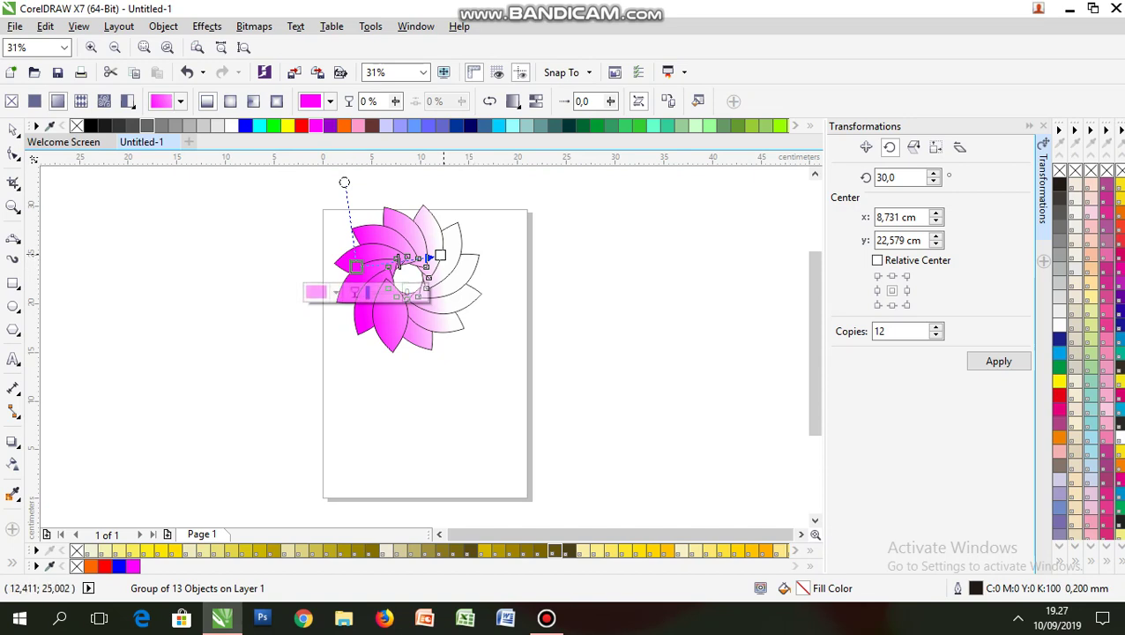
pyautogui.moveTo(440, 255); pyautogui.dragTo(471, 261)
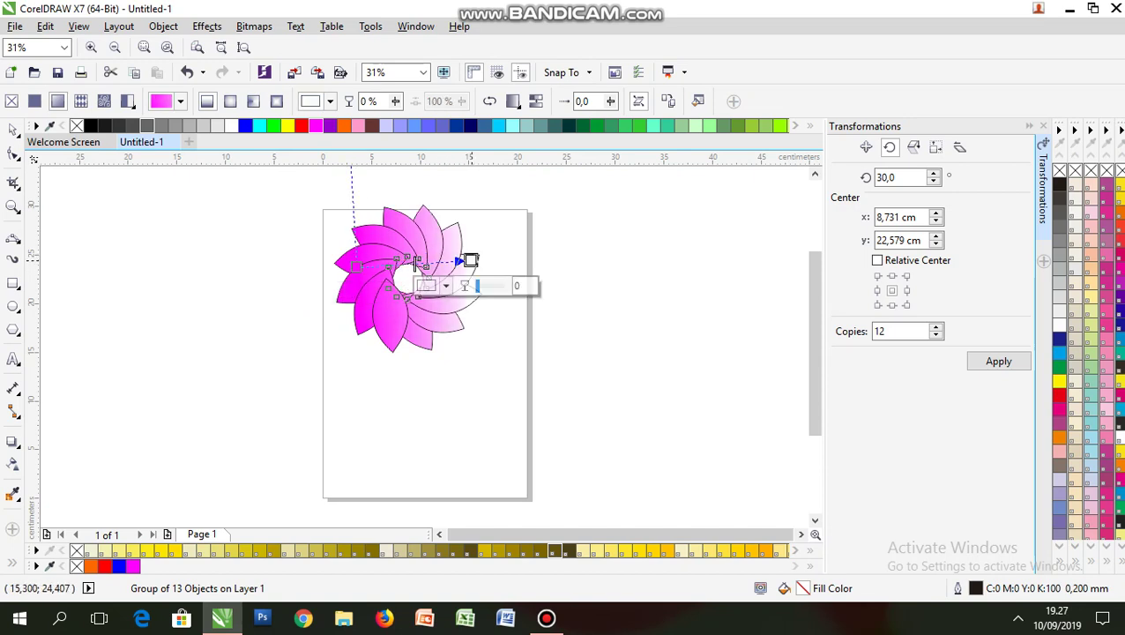
# Set the gradient's end colour to CMYK 0, 94, 0, 0 and deselect the flower.
pyautogui.click(437, 286)
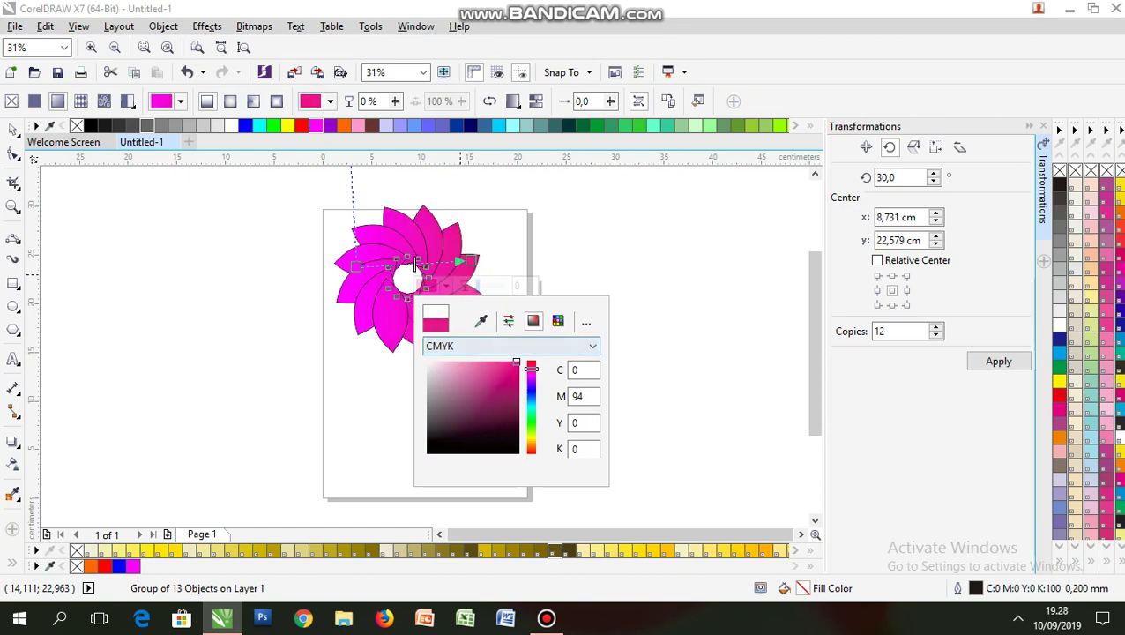
pyautogui.press('Escape')
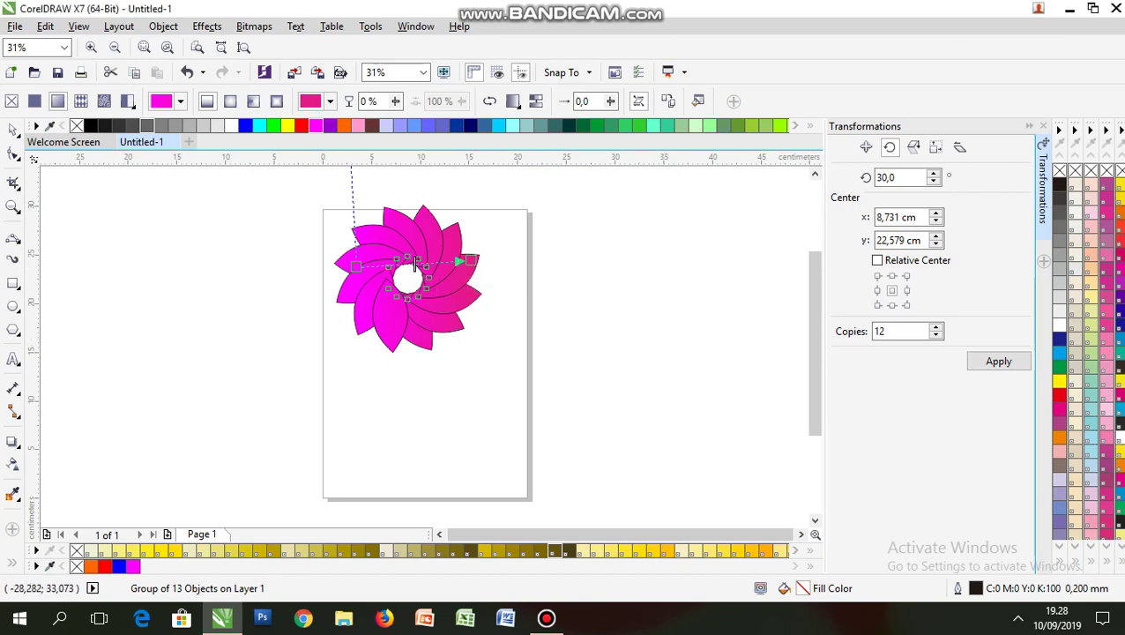
pyautogui.click(13, 130)
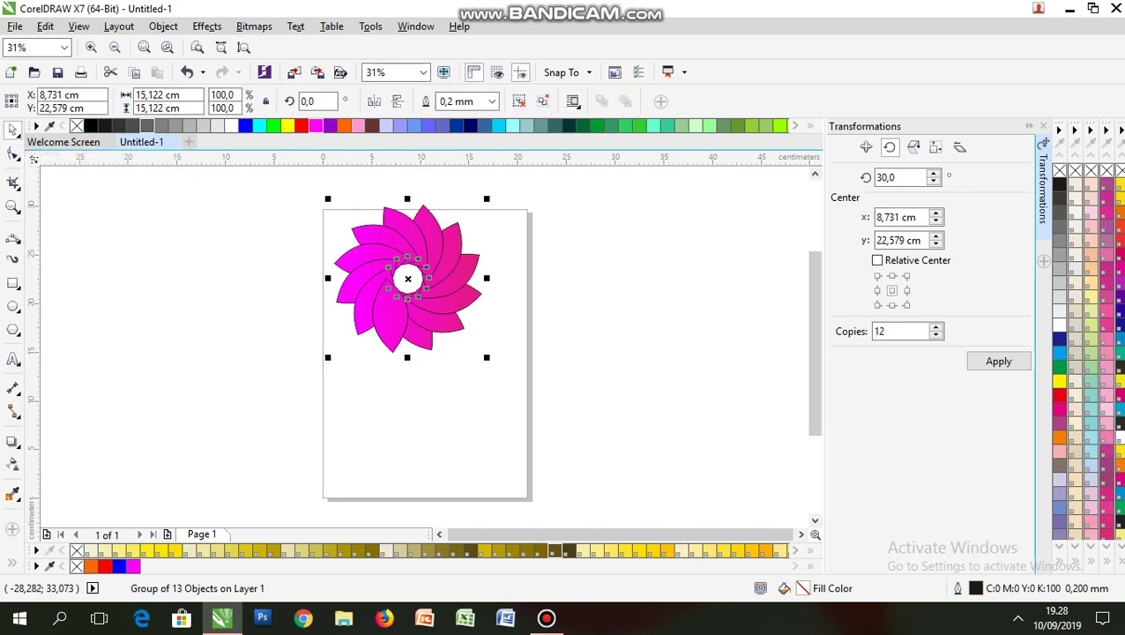
pyautogui.press('Escape')
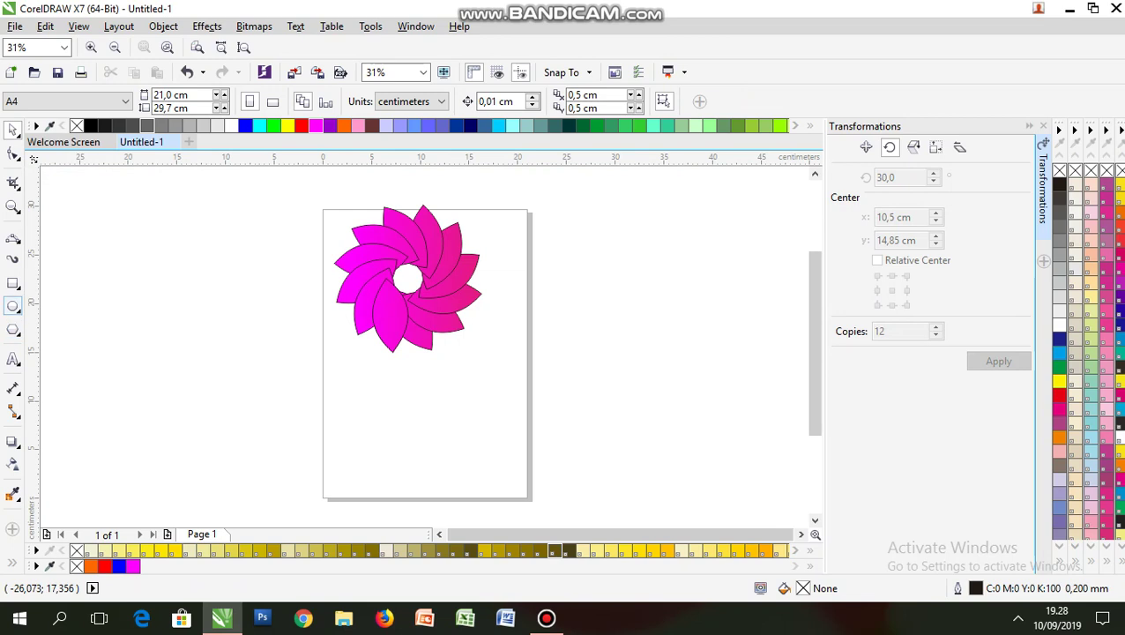
# Draw a near-circular ellipse about 4.3 by 4.1 cm outside the page, left of the flower, and fill it with pink #FF99CC.
pyautogui.click(12, 306)
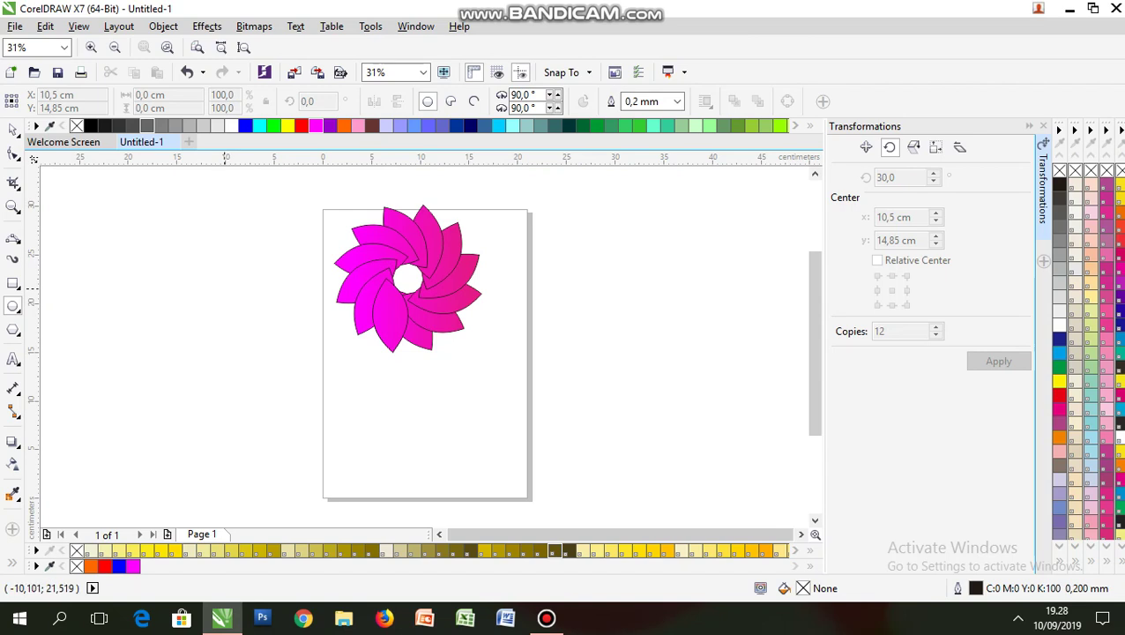
pyautogui.moveTo(217, 287); pyautogui.dragTo(259, 327)
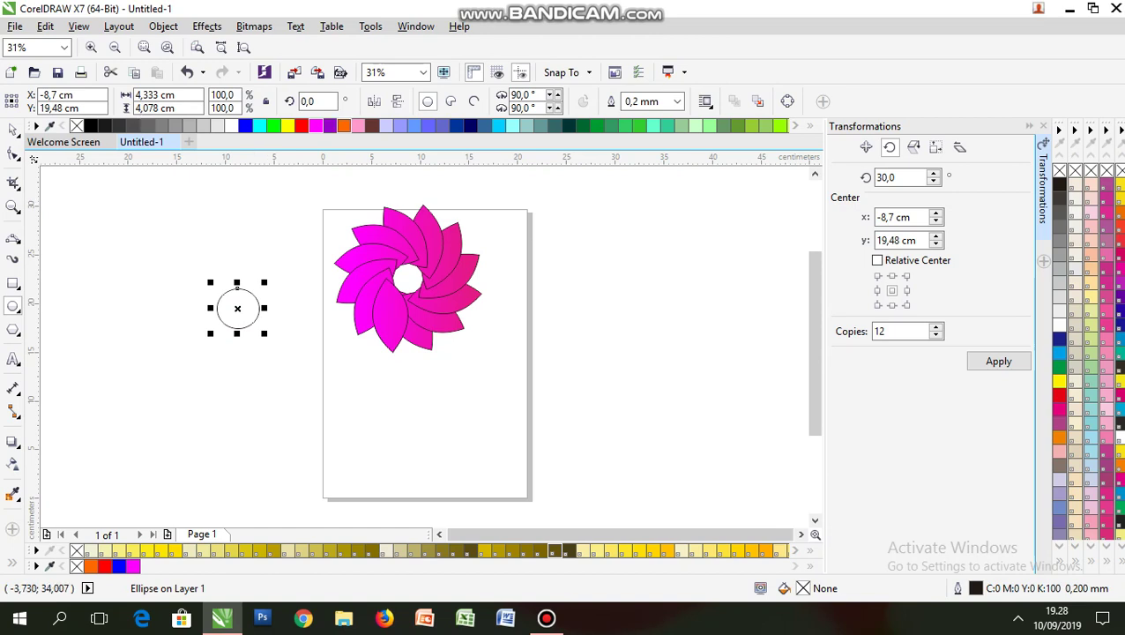
pyautogui.click(358, 126)
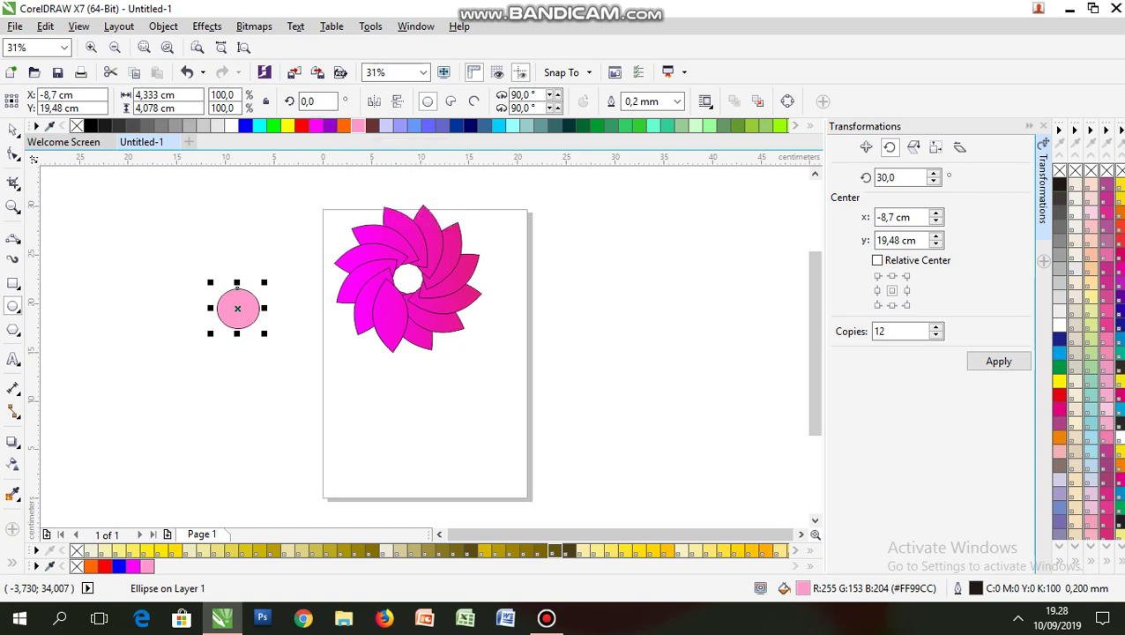
# Fill the circle beside the flower with purple #9900CC and convert it to an elliptical fountain fill.
pyautogui.click(330, 126)
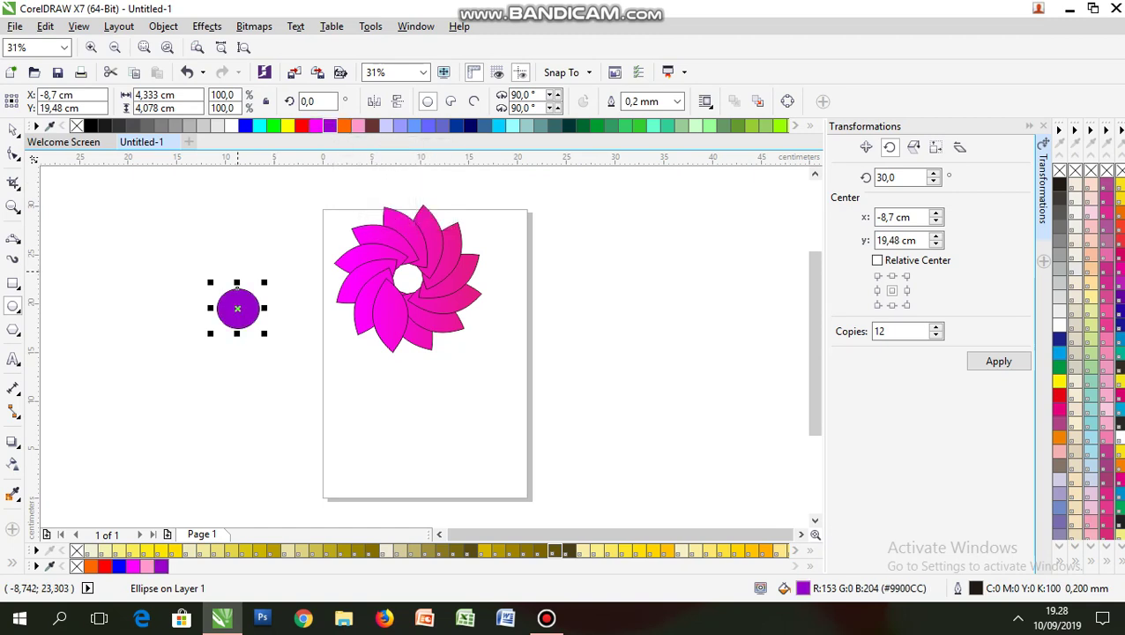
pyautogui.click(12, 563)
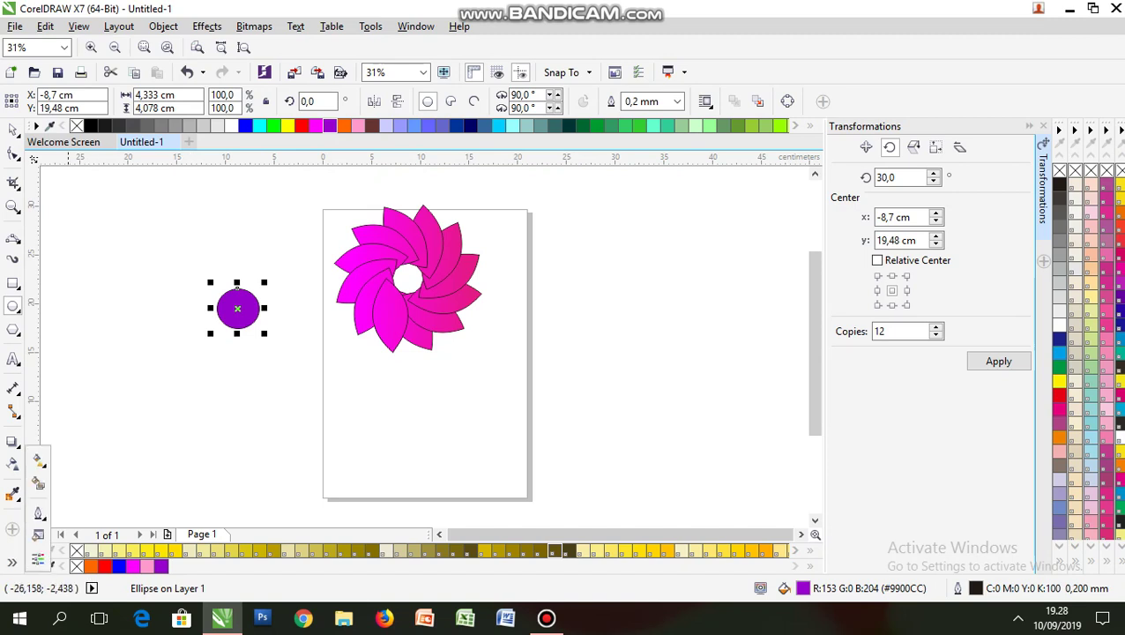
pyautogui.click(39, 460)
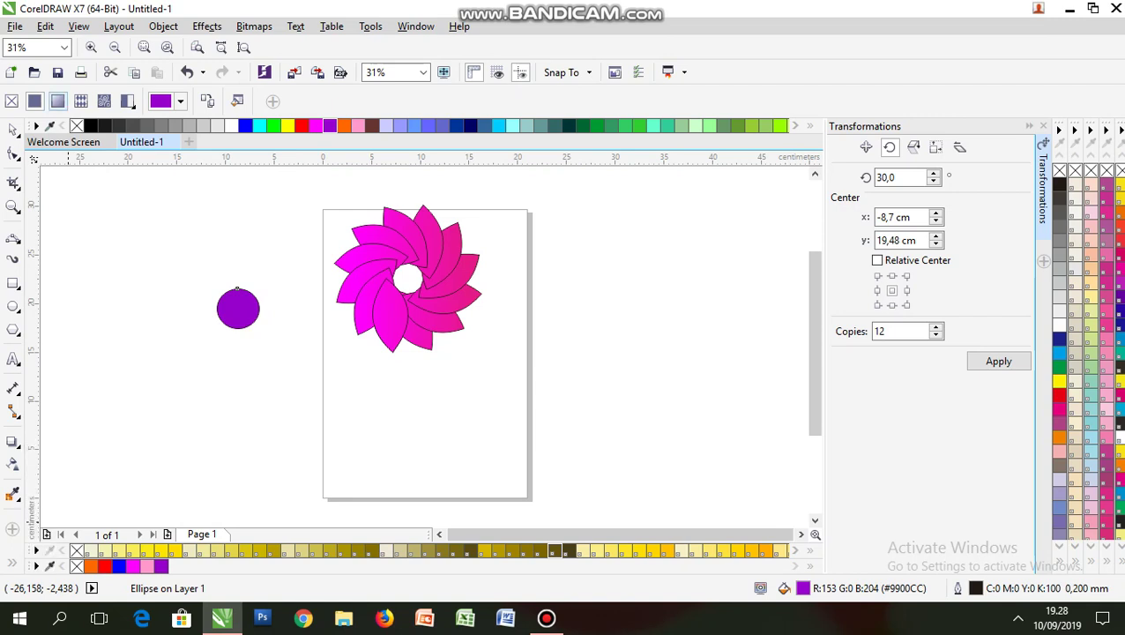
pyautogui.click(57, 100)
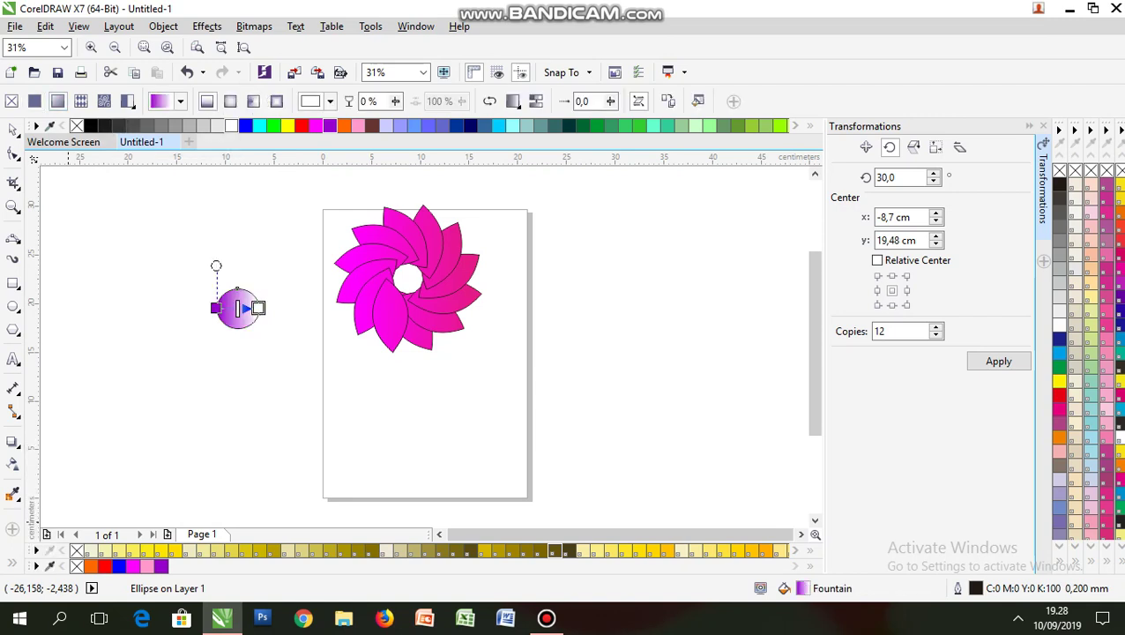
pyautogui.click(160, 101)
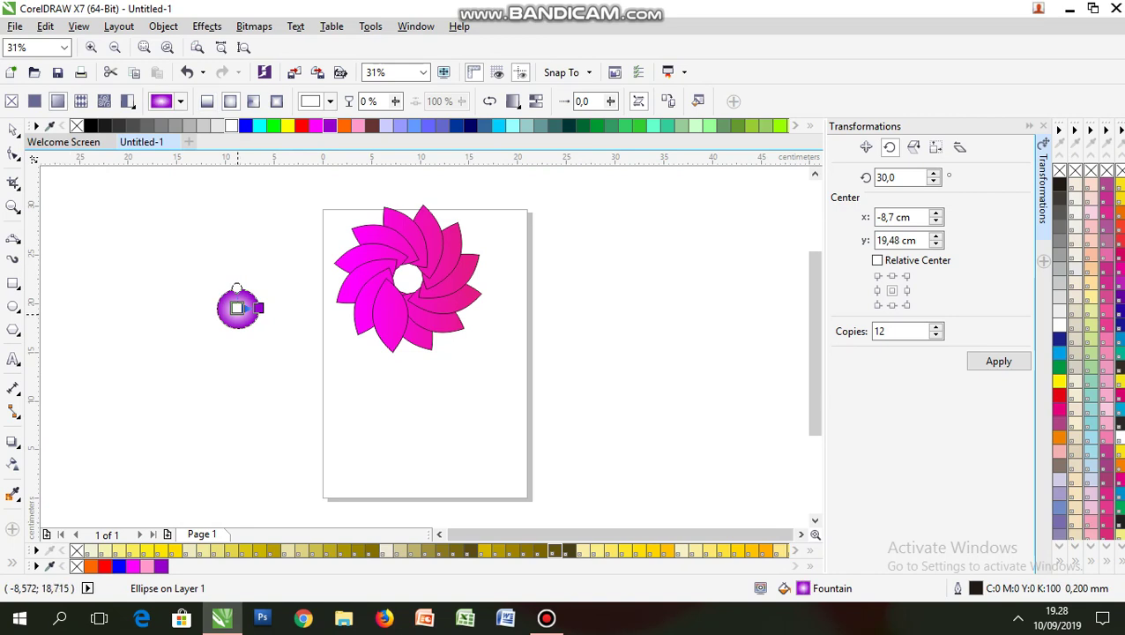
# Set the centre colour of the circle's fountain fill to CMYK 0, 94, 0, 0.
pyautogui.click(243, 320)
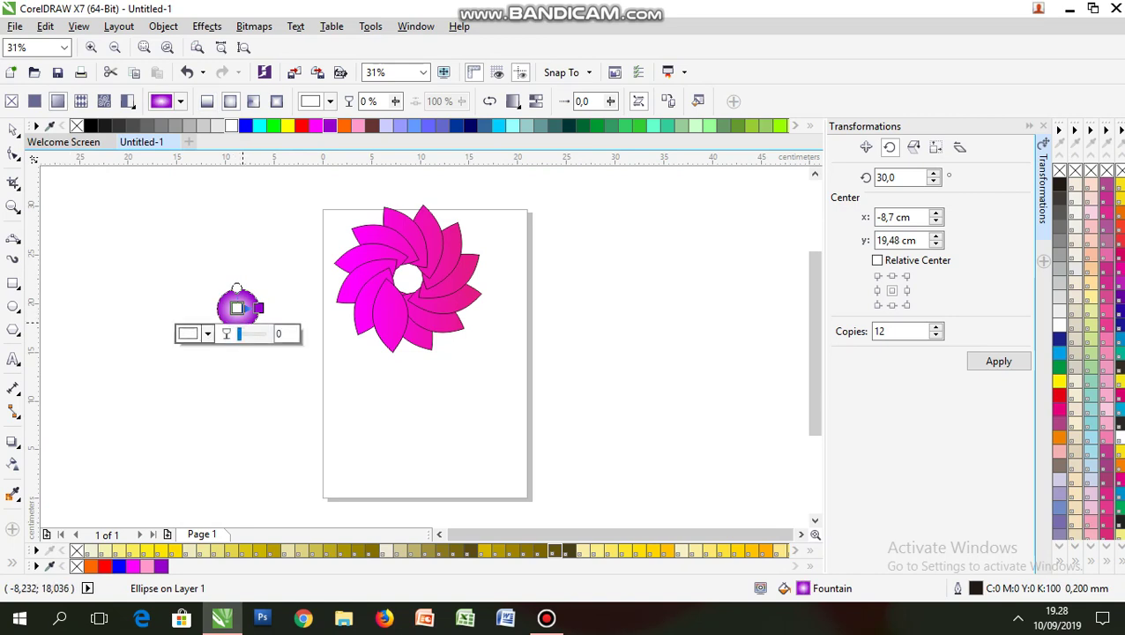
pyautogui.click(207, 333)
pyautogui.click(293, 429)
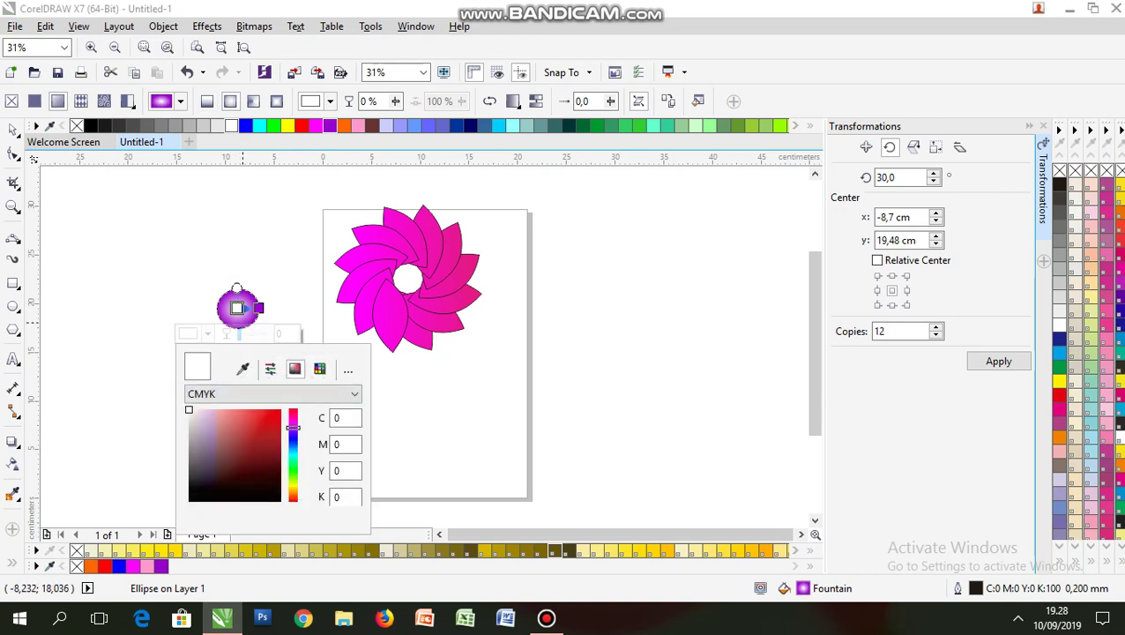
pyautogui.moveTo(293, 429); pyautogui.dragTo(292, 416)
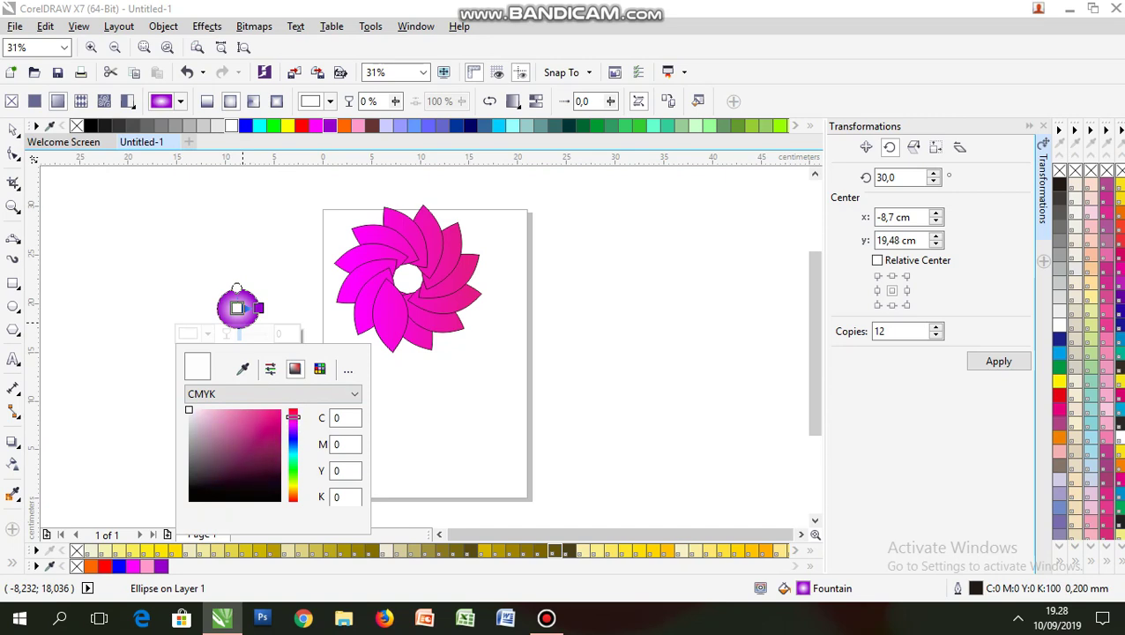
pyautogui.click(278, 411)
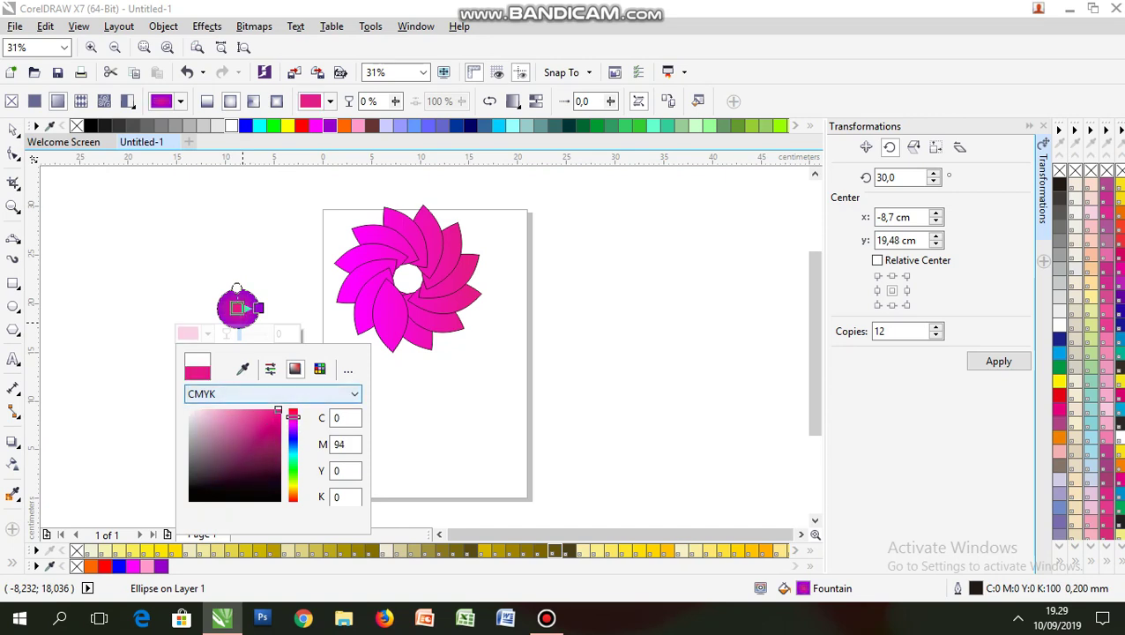
pyautogui.click(243, 326)
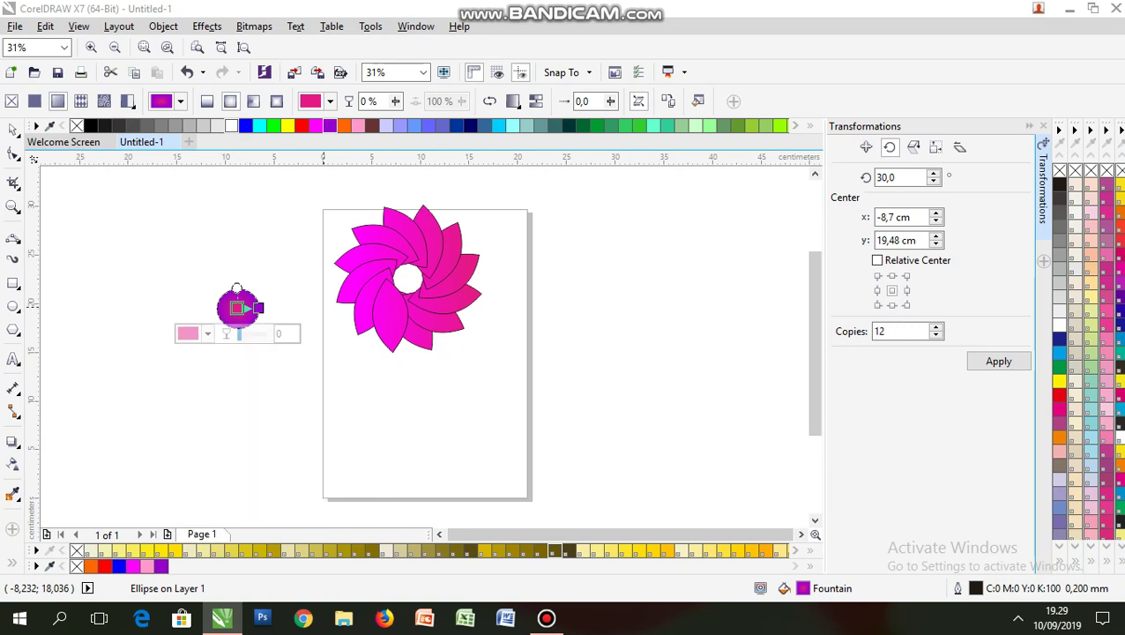
# Move the circle onto the flower's centre at about X 8.76 cm, Y 22.54 cm and deselect it.
pyautogui.click(14, 130)
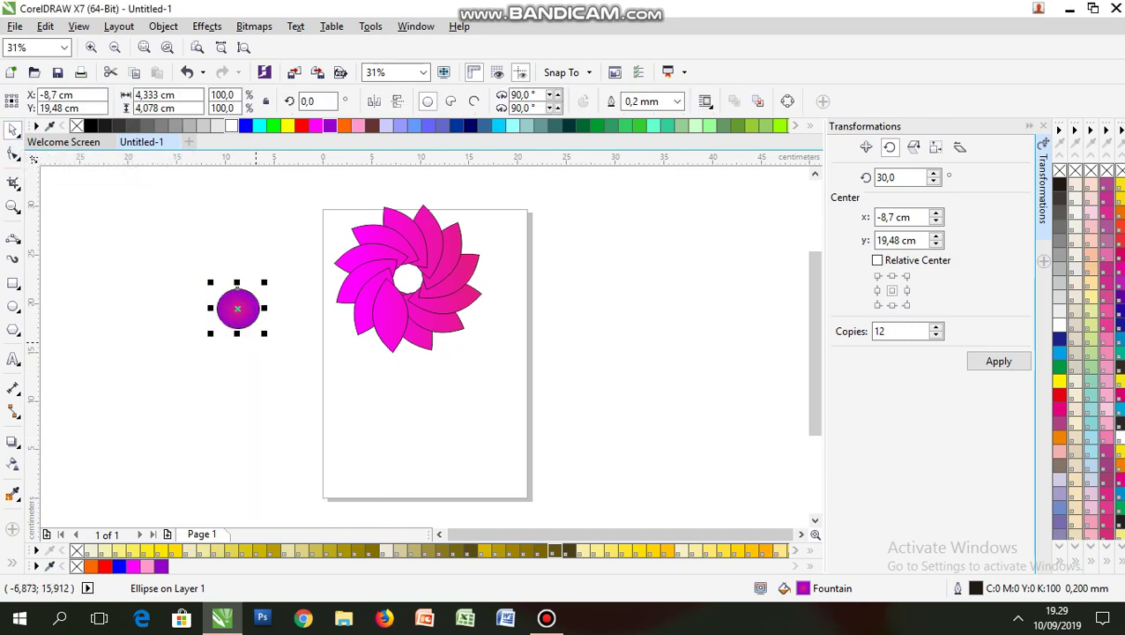
pyautogui.moveTo(237, 308); pyautogui.dragTo(279, 298)
pyautogui.moveTo(411, 246); pyautogui.dragTo(408, 279)
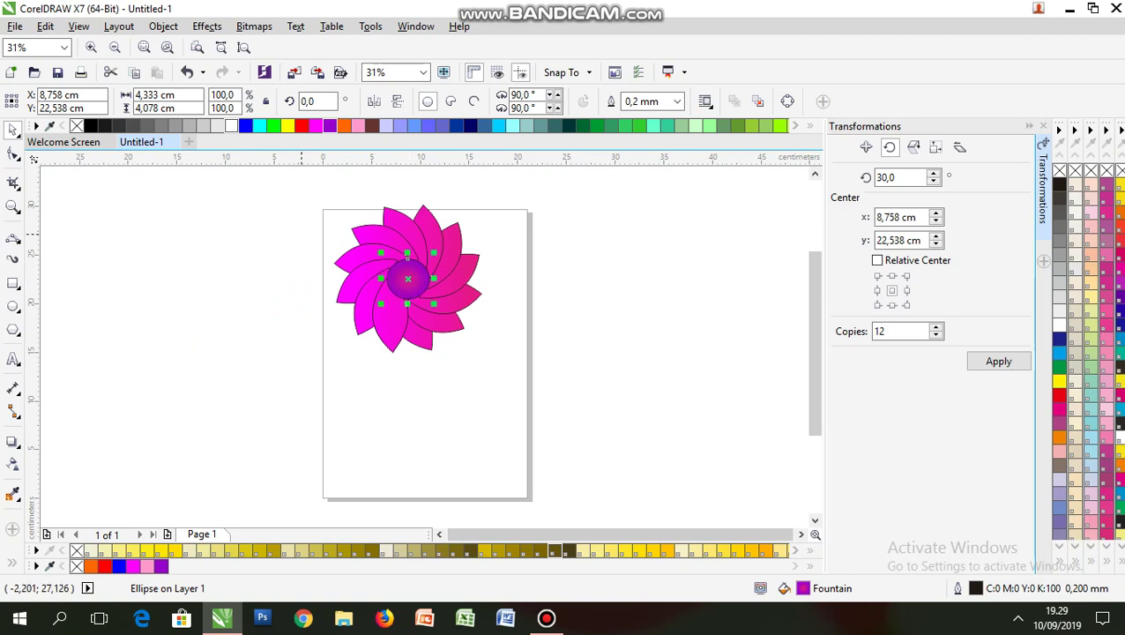
pyautogui.click(302, 234)
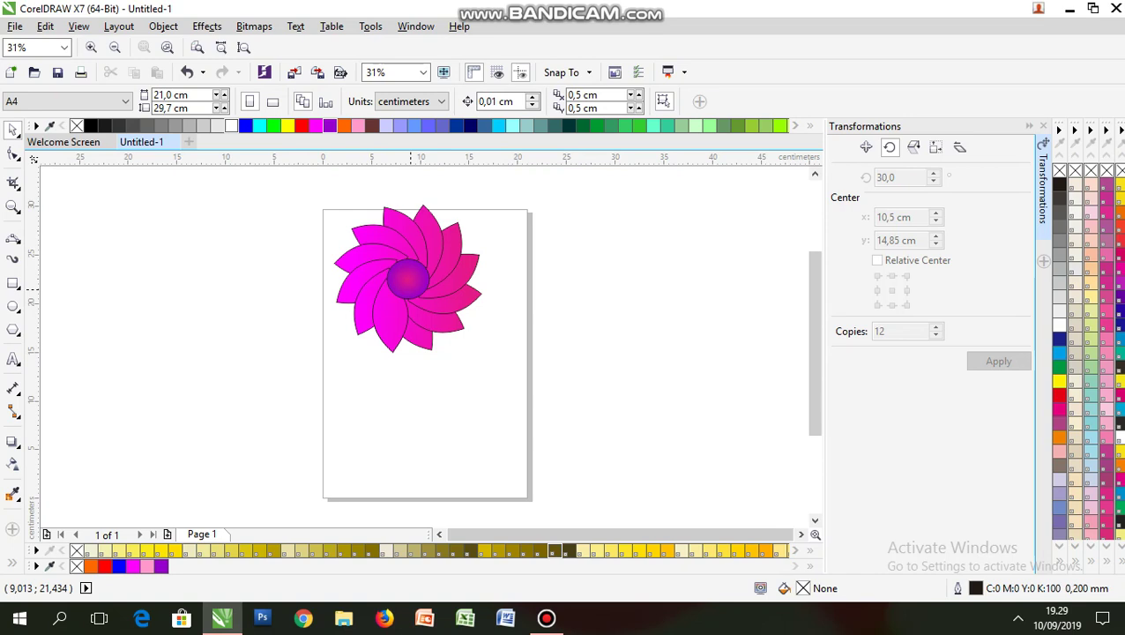
# Fill the circle at the flower's centre with solid yellow and deselect it.
pyautogui.click(411, 290)
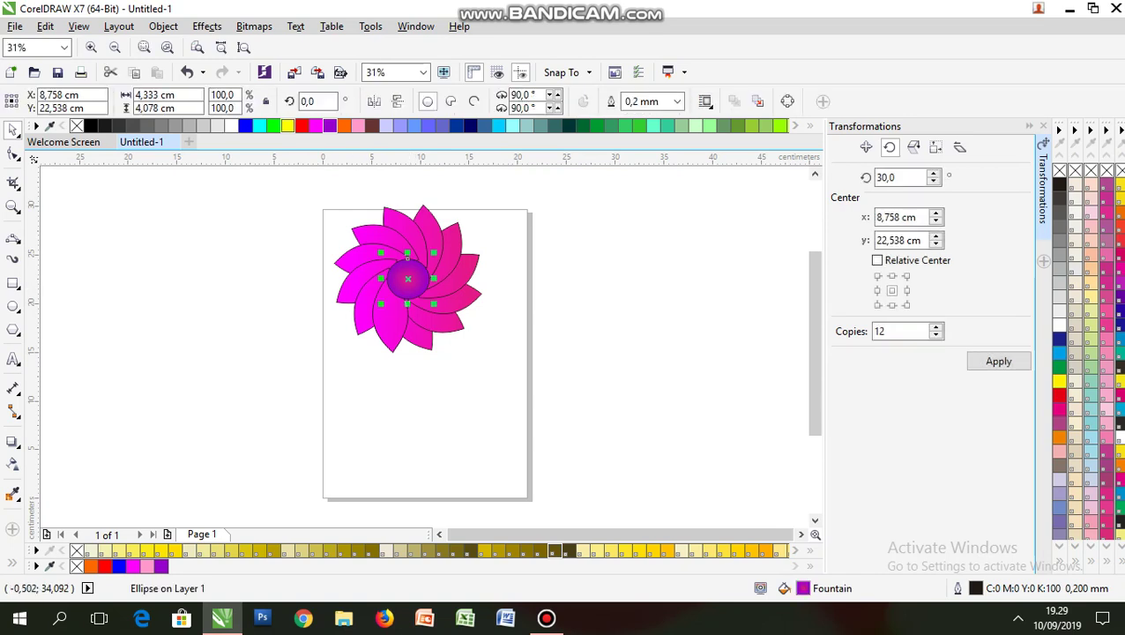
pyautogui.click(288, 125)
pyautogui.click(320, 341)
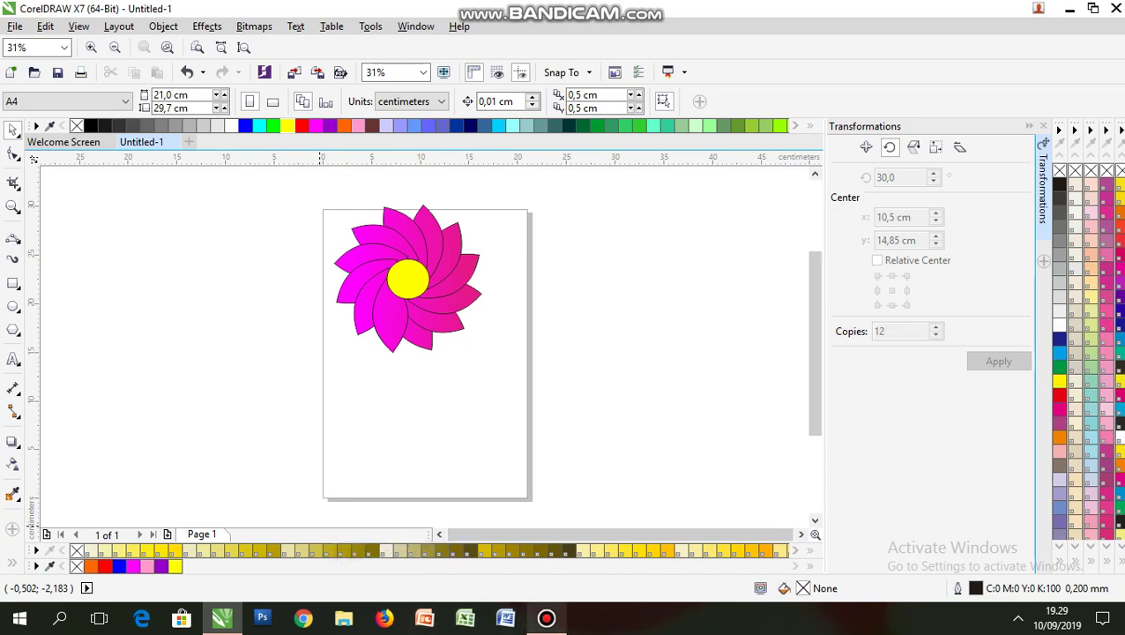
pyautogui.click(547, 617)
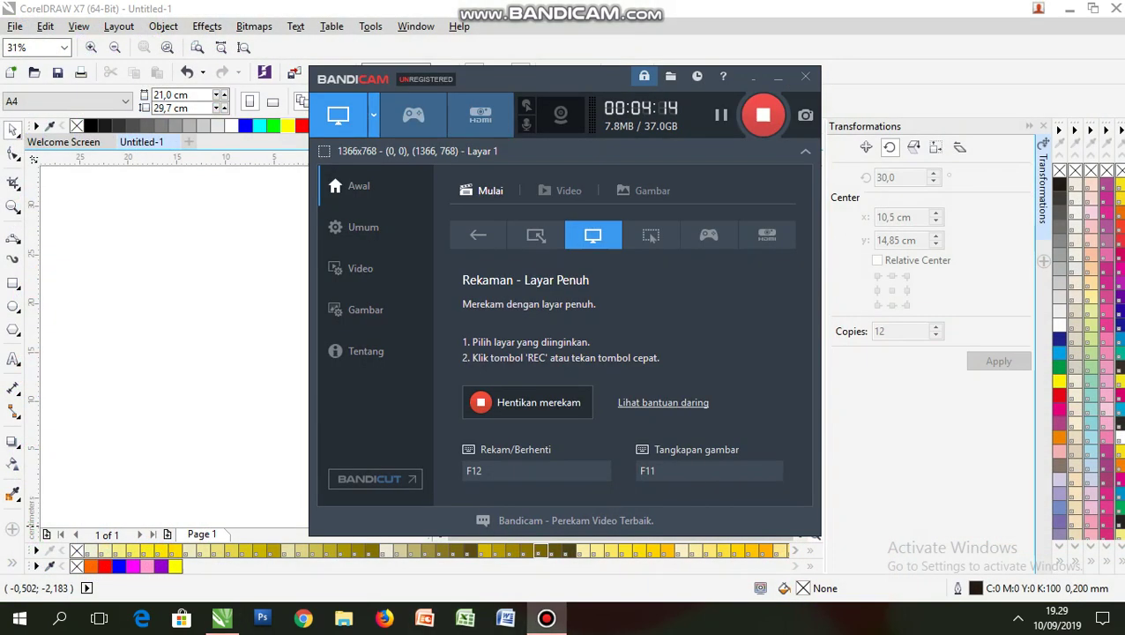